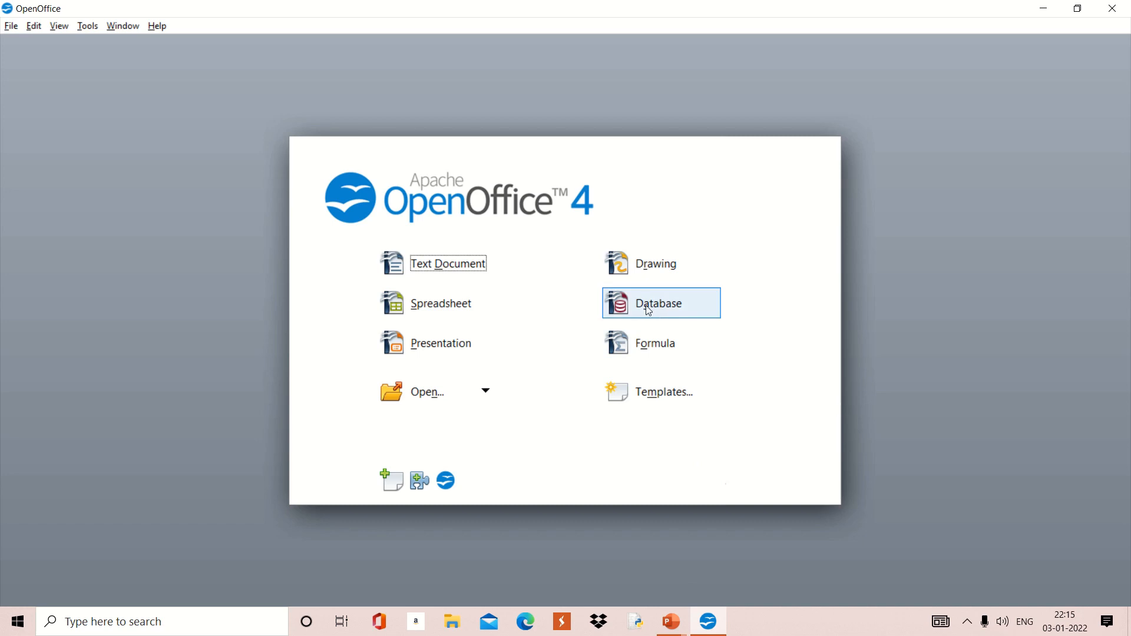
# Step: Create a new database from the Start Center and finish the Database Wizard with default options
pyautogui.click(648, 309)
pyautogui.click(648, 306)
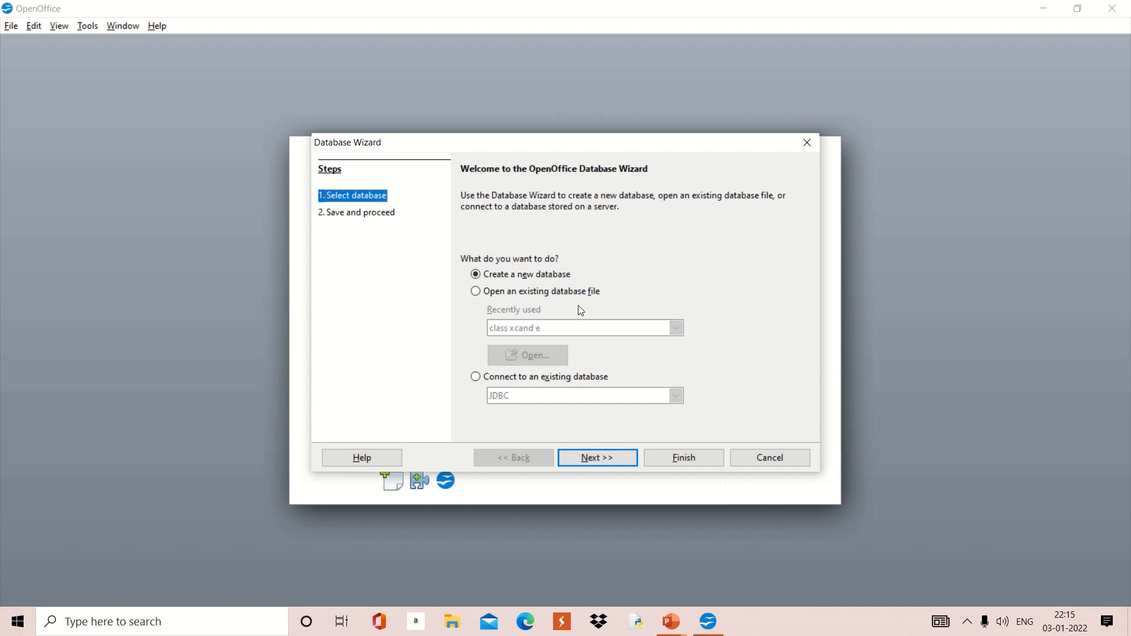
pyautogui.click(594, 462)
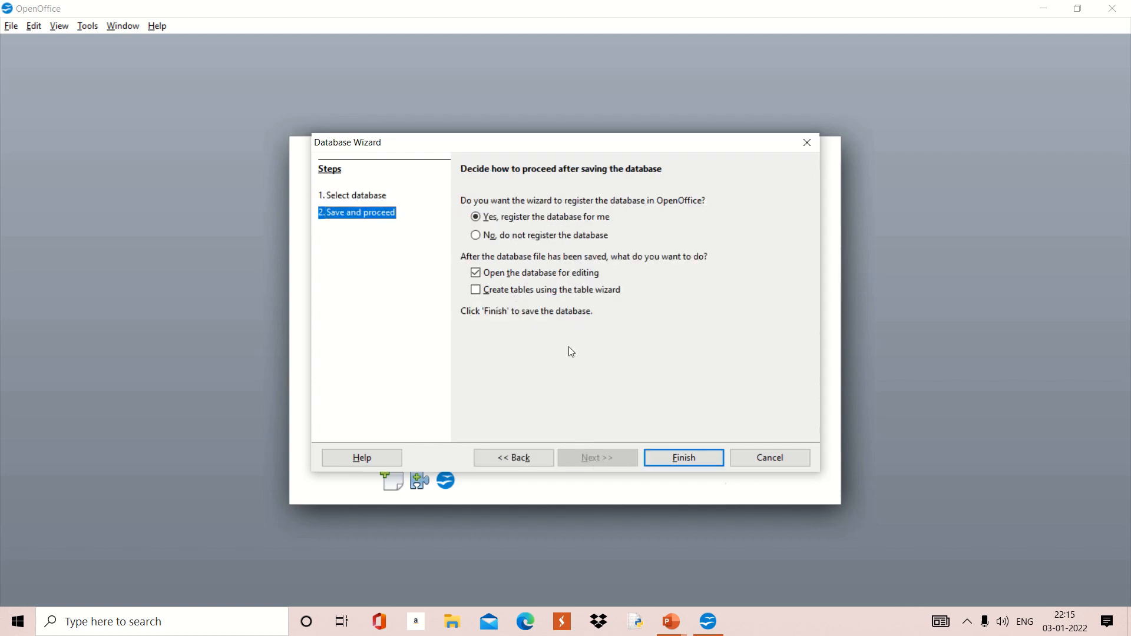
pyautogui.click(664, 459)
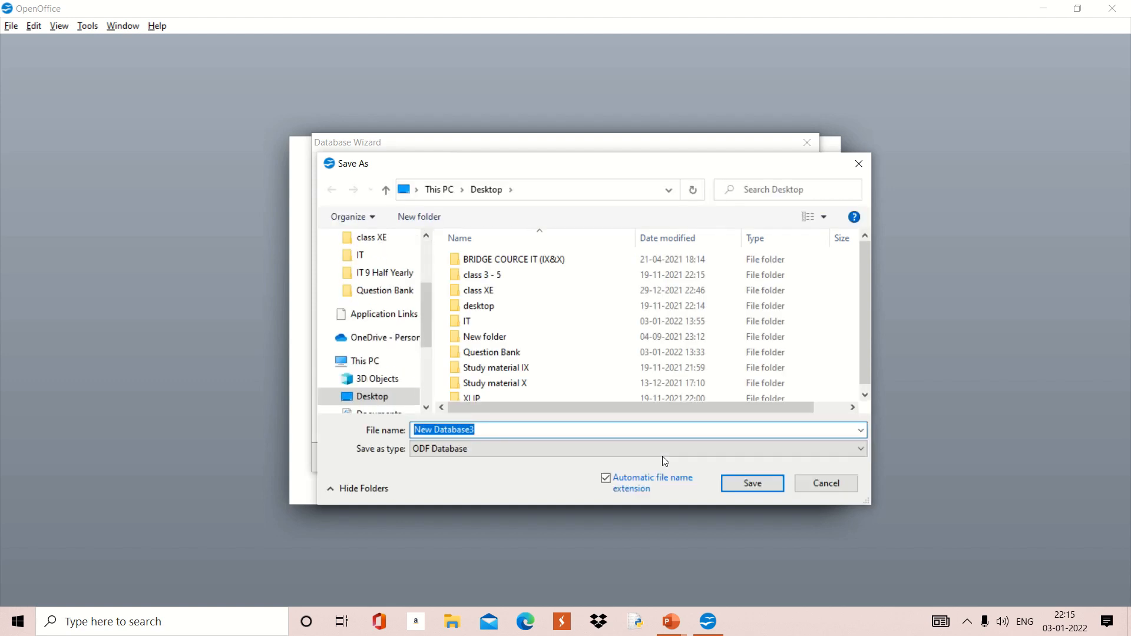
# Step: Save the database on the Desktop as classx, replacing the default name 'New Database3'
pyautogui.click(513, 432)
pyautogui.press('BackSpace')
pyautogui.press('BackSpace')
pyautogui.press('BackSpace')
pyautogui.press('BackSpace')
pyautogui.press('BackSpace')
pyautogui.press('BackSpace')
pyautogui.press('BackSpace')
pyautogui.press('BackSpace')
pyautogui.press('BackSpace')
pyautogui.press('BackSpace')
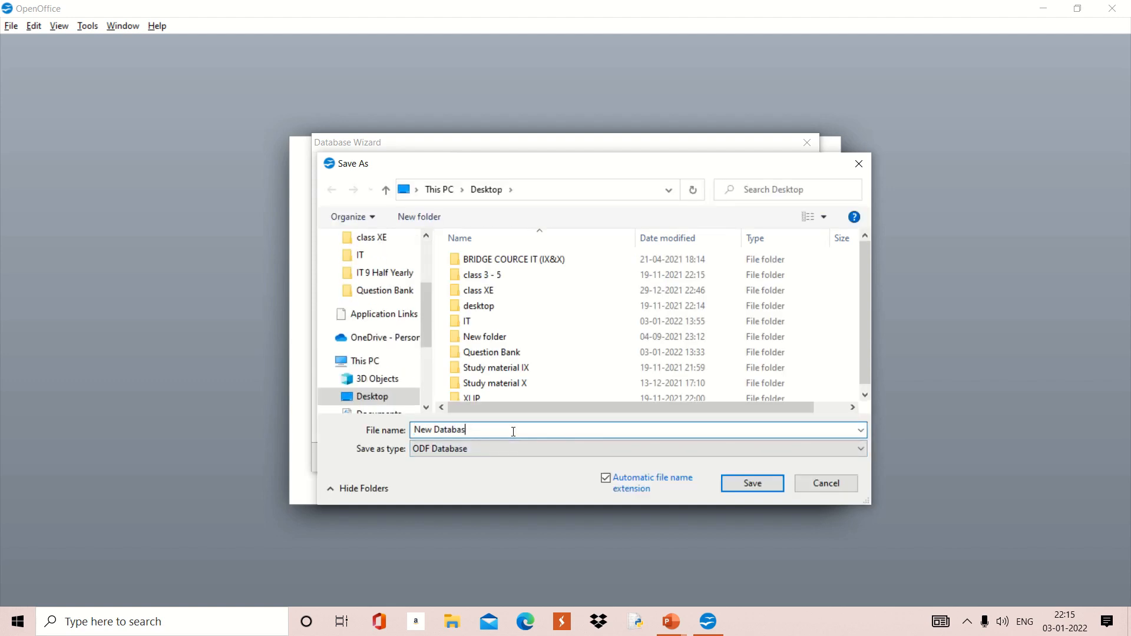
pyautogui.press('BackSpace')
pyautogui.press('BackSpace')
pyautogui.press('BackSpace')
pyautogui.write('class')
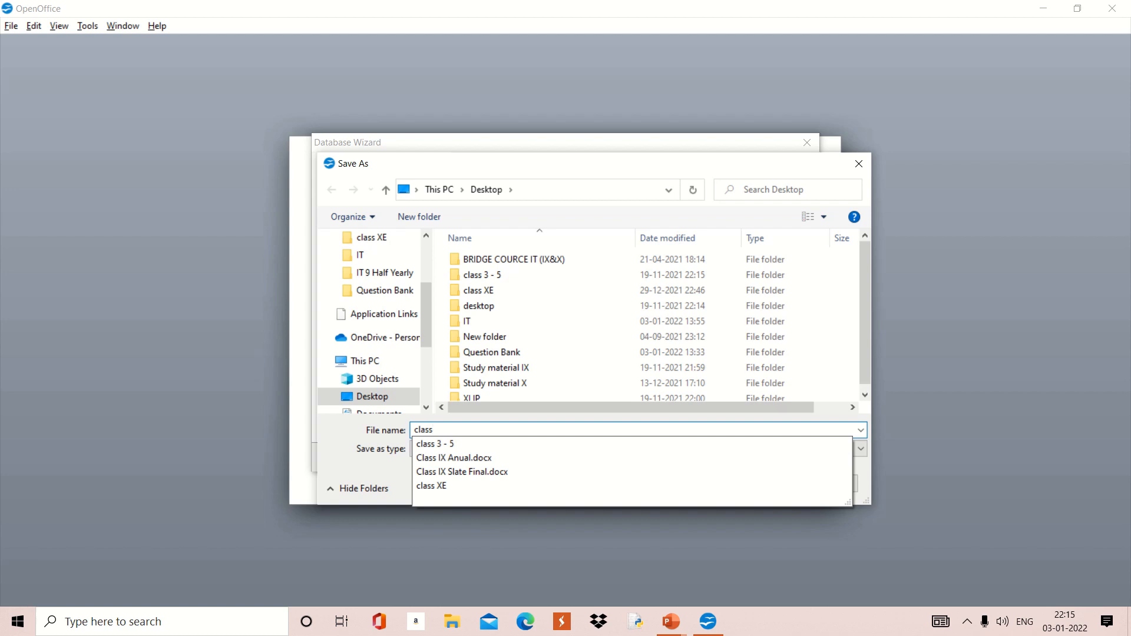
pyautogui.write('x')
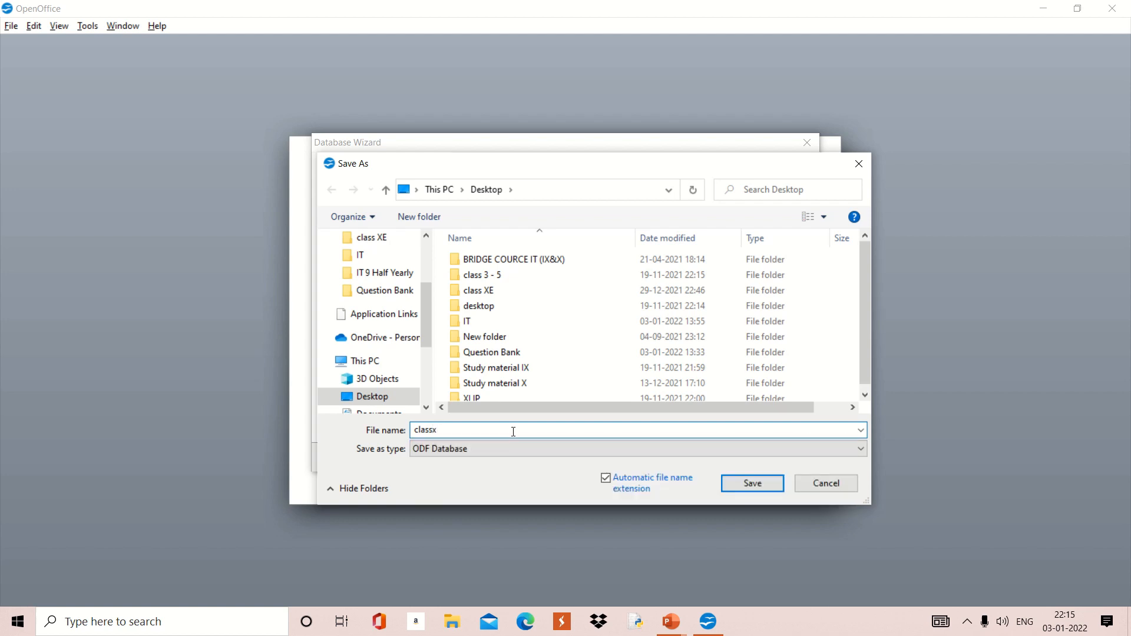
pyautogui.click(740, 488)
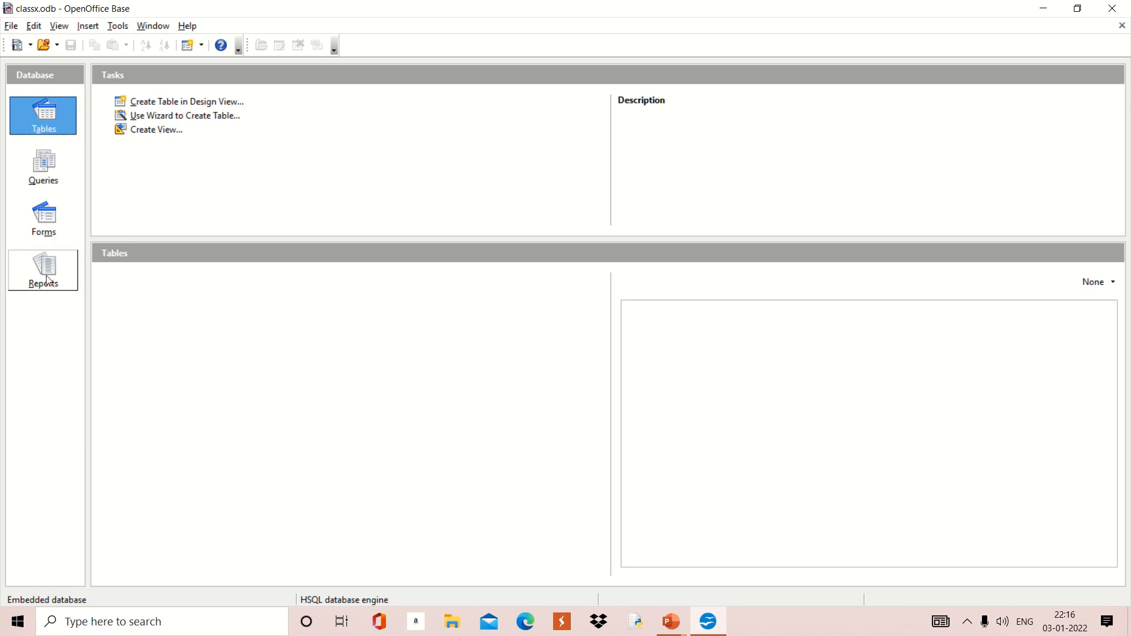
# Step: Open Table Design and enter the field names name, ph no, DOB and Fee paid
pyautogui.click(170, 109)
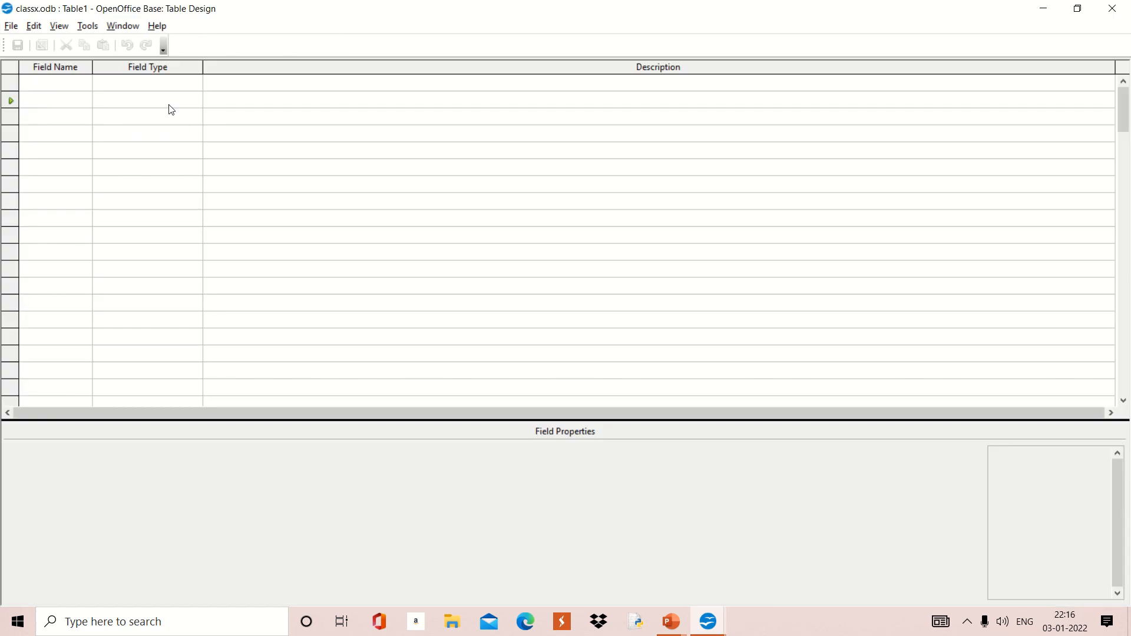
pyautogui.click(71, 83)
pyautogui.write('na')
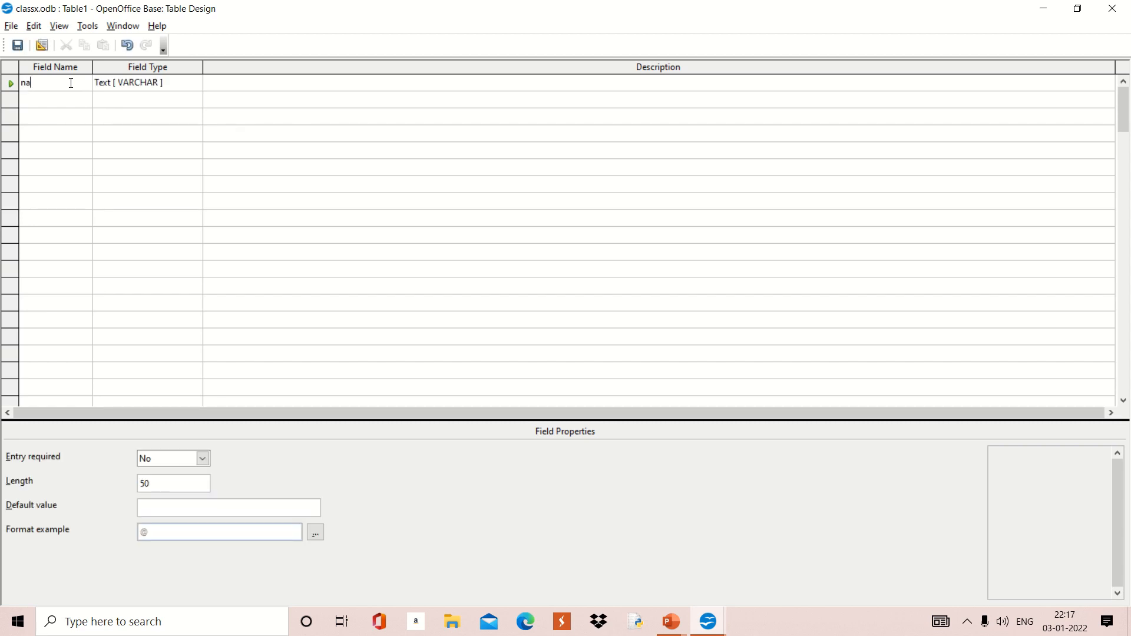
pyautogui.write('me')
pyautogui.press('Down')
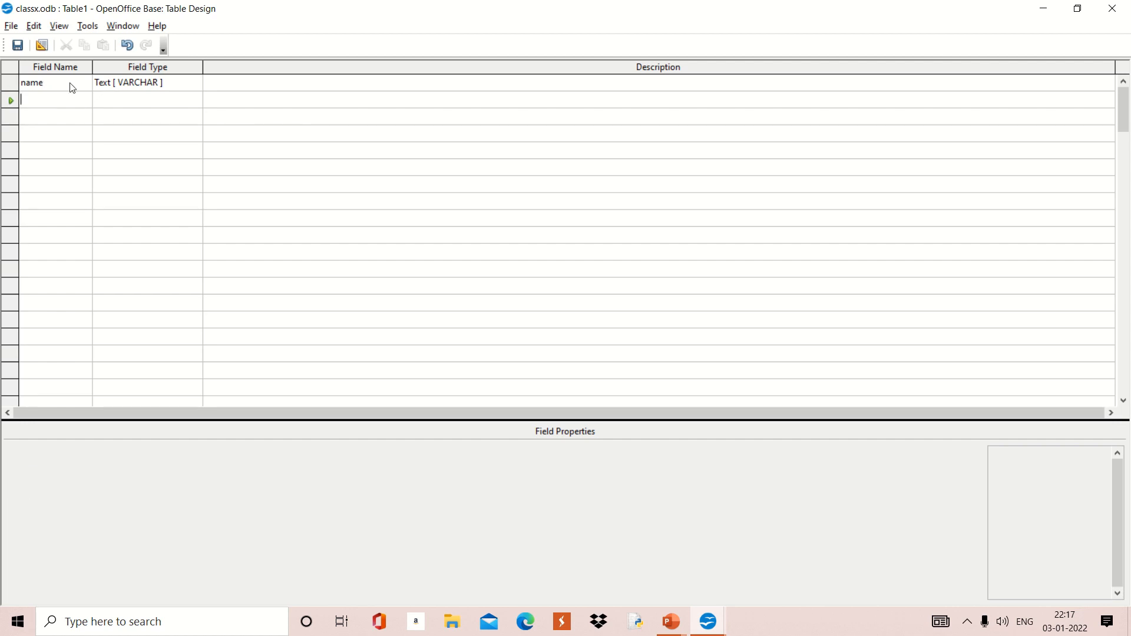
pyautogui.write('ph')
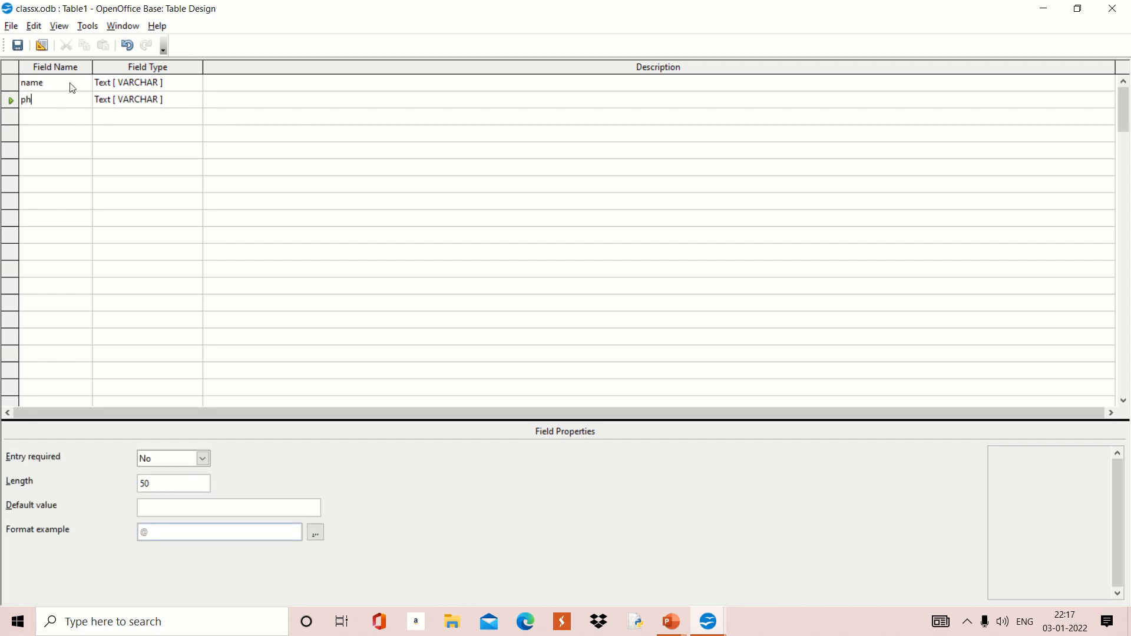
pyautogui.write(' no')
pyautogui.press('Return')
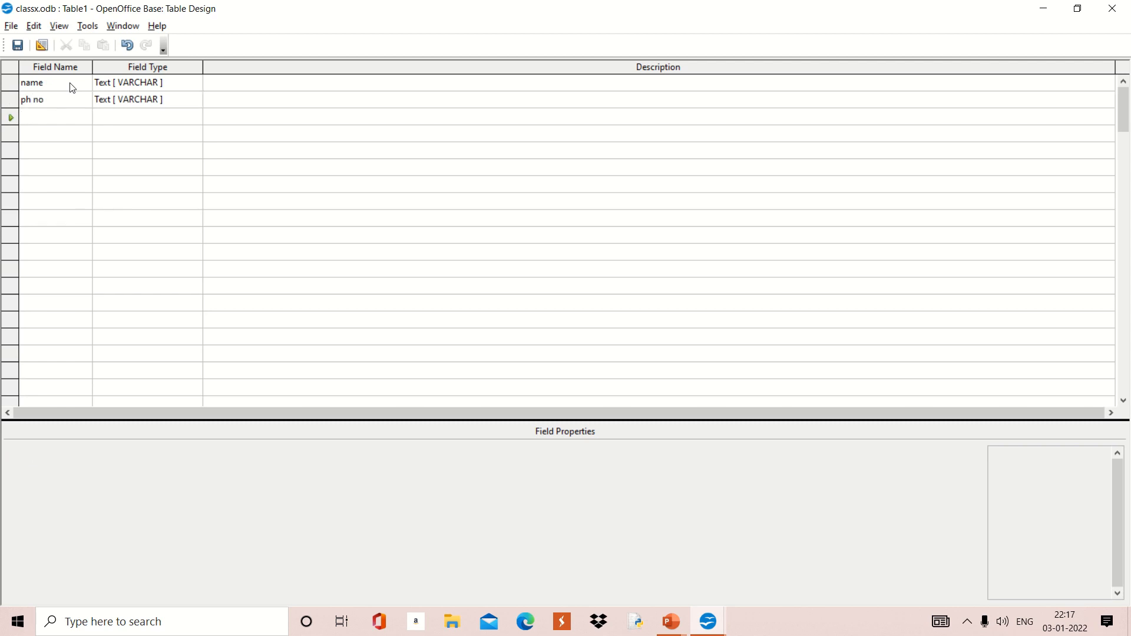
pyautogui.write('D')
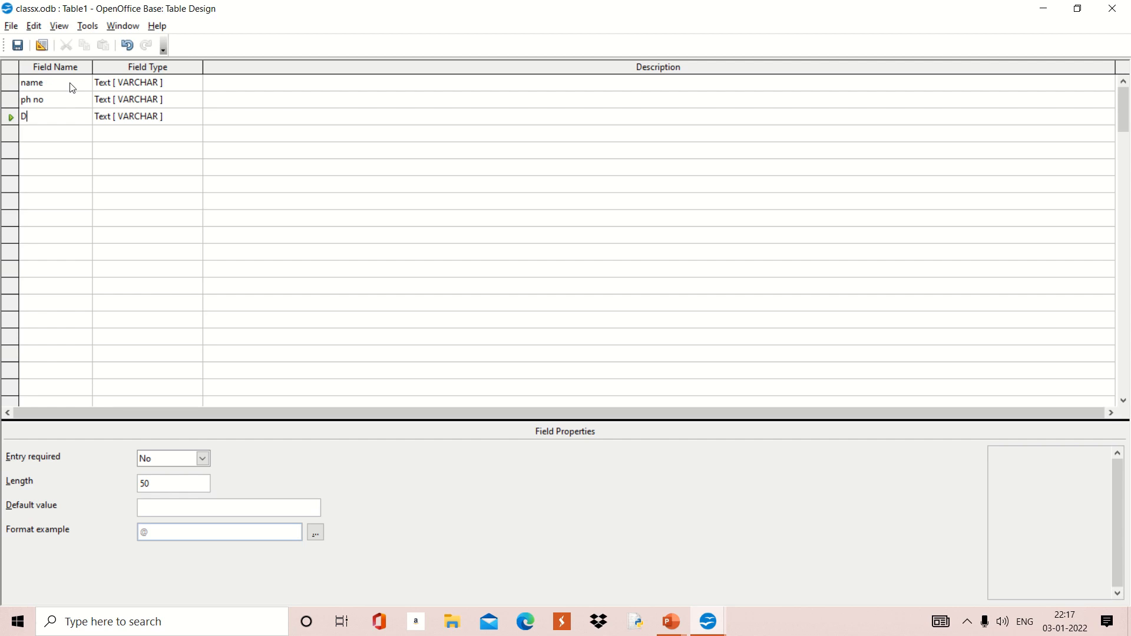
pyautogui.write('OB')
pyautogui.click(36, 130)
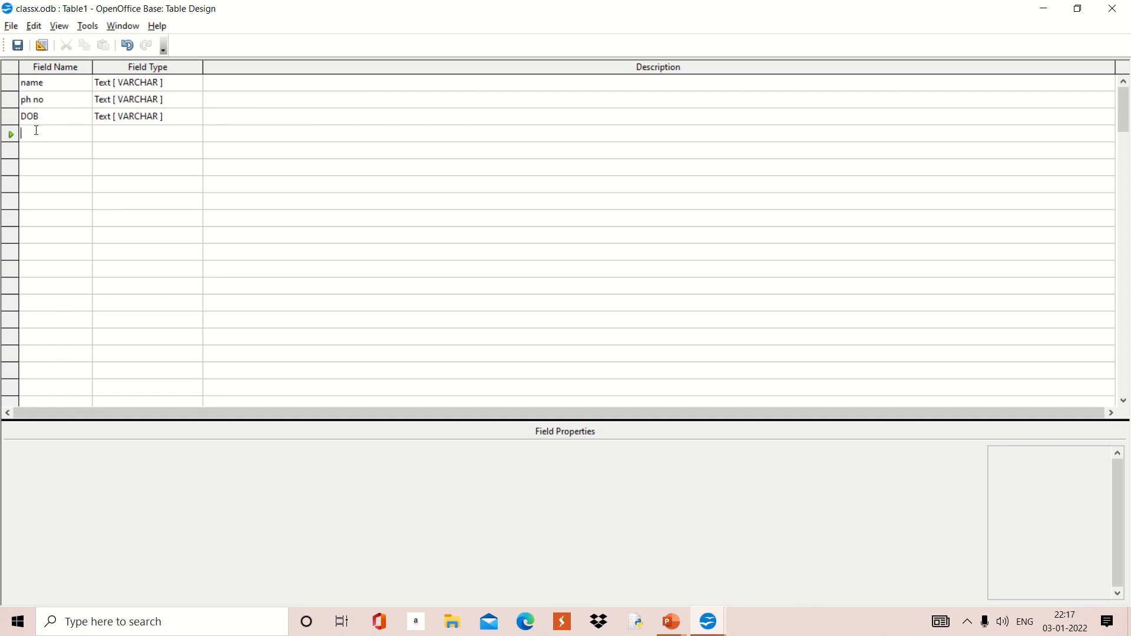
pyautogui.write('Fe')
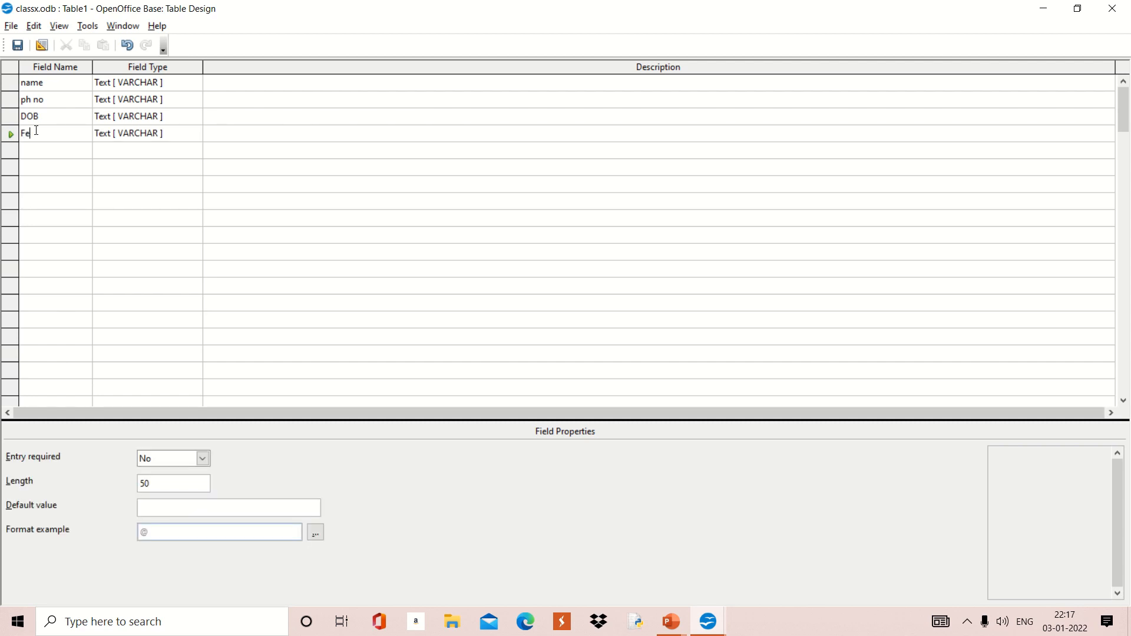
pyautogui.write('e paid')
pyautogui.click(140, 88)
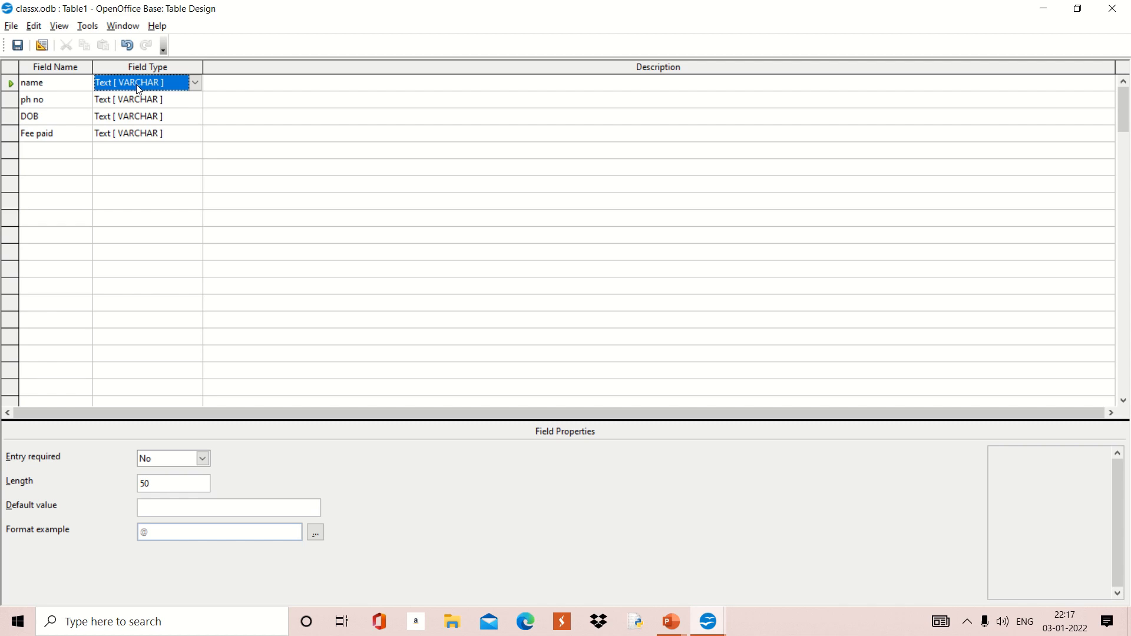
pyautogui.click(196, 83)
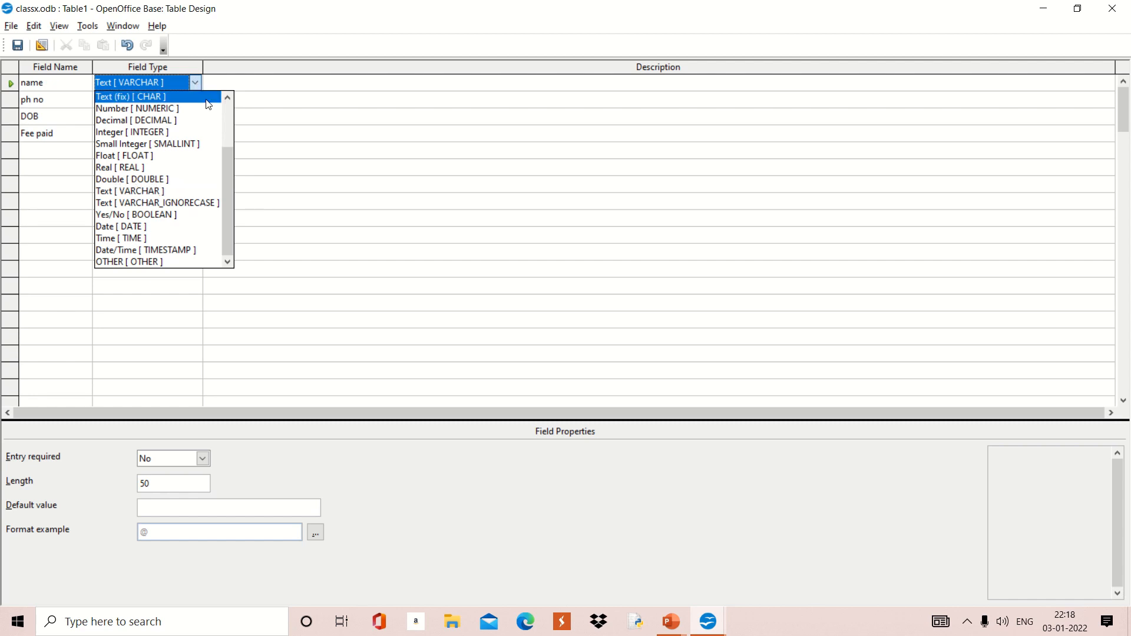
pyautogui.click(176, 84)
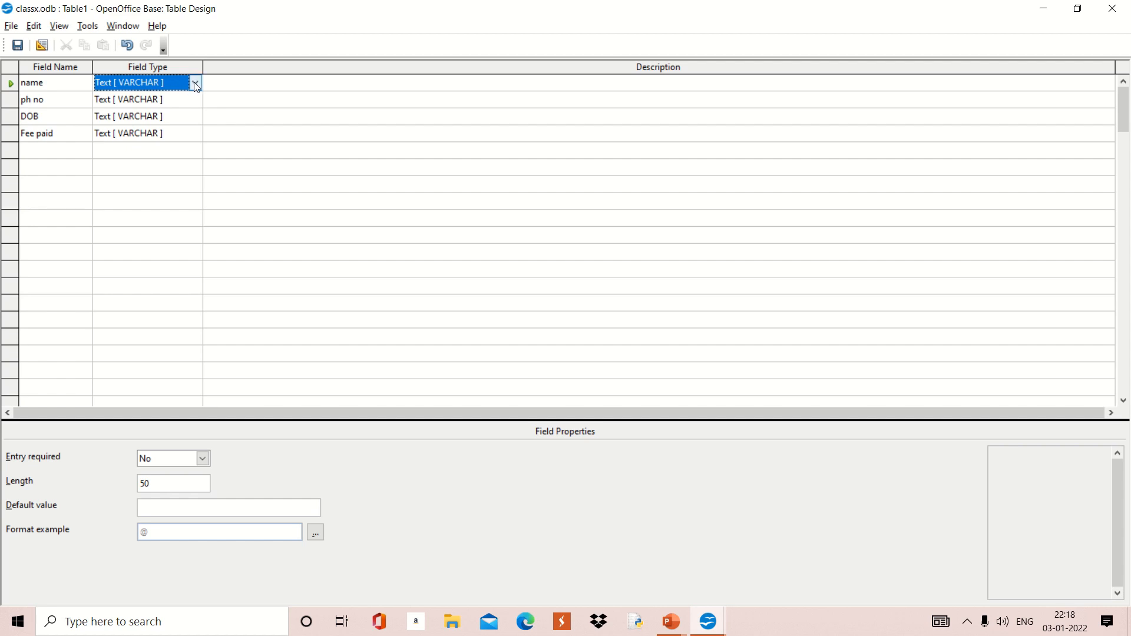
pyautogui.click(180, 105)
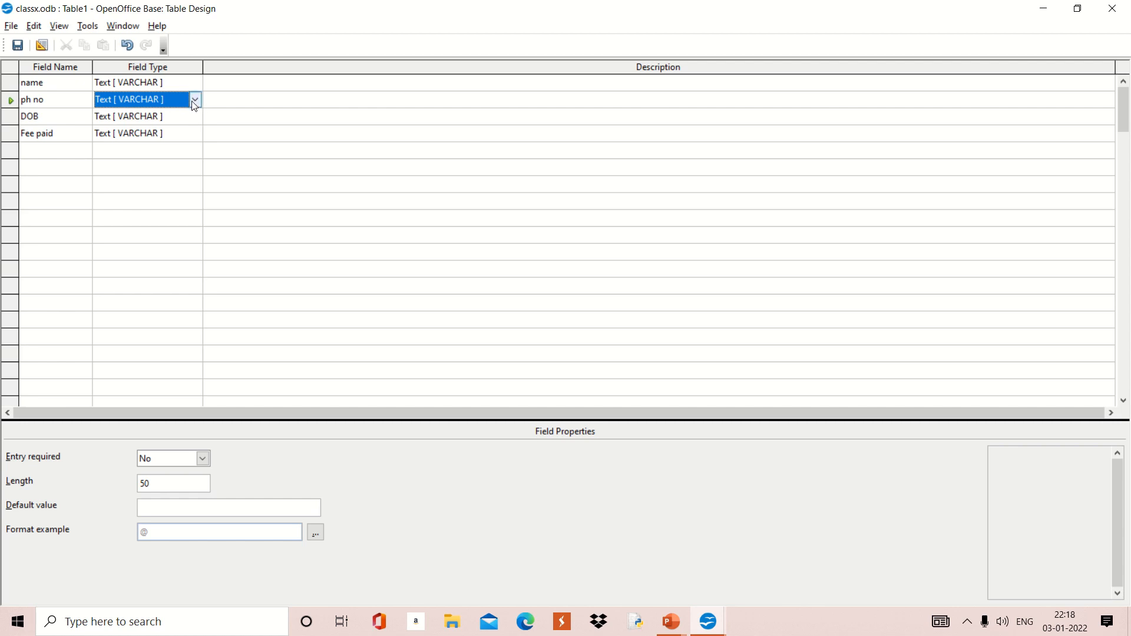
# Step: Set the ph no field type to Number [NUMERIC] and DOB to Date [DATE]
pyautogui.click(195, 101)
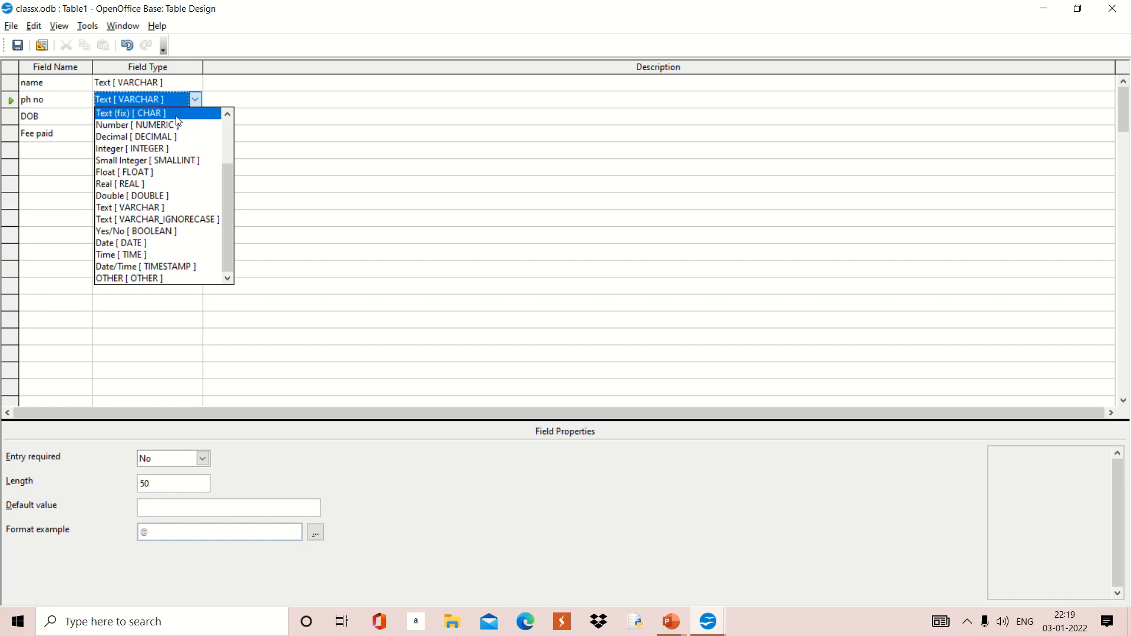
pyautogui.click(163, 124)
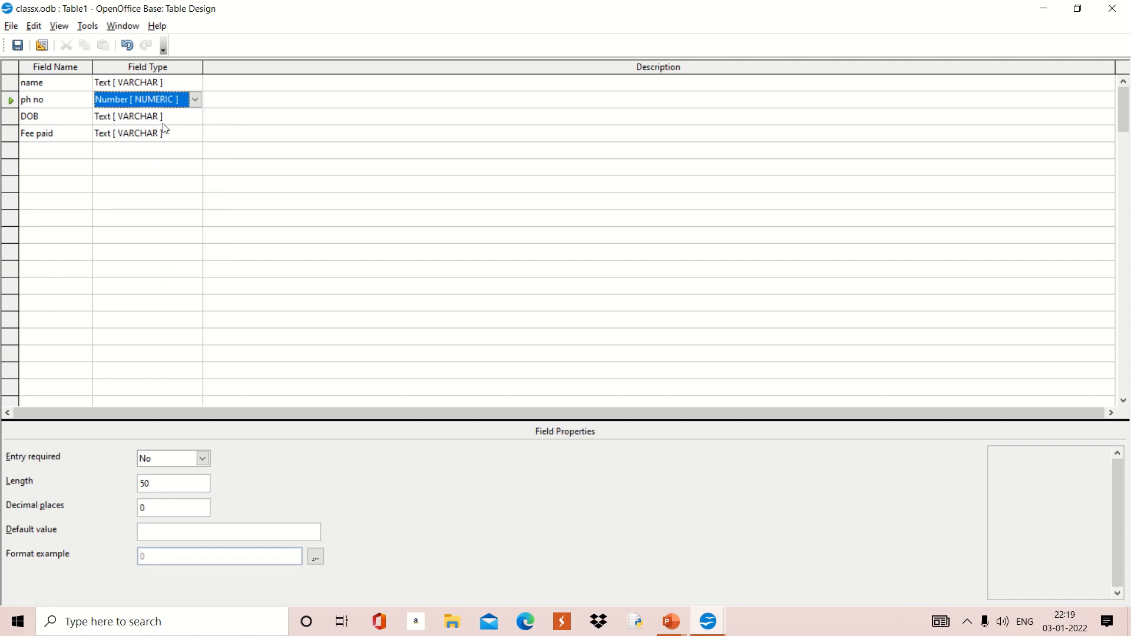
pyautogui.click(155, 123)
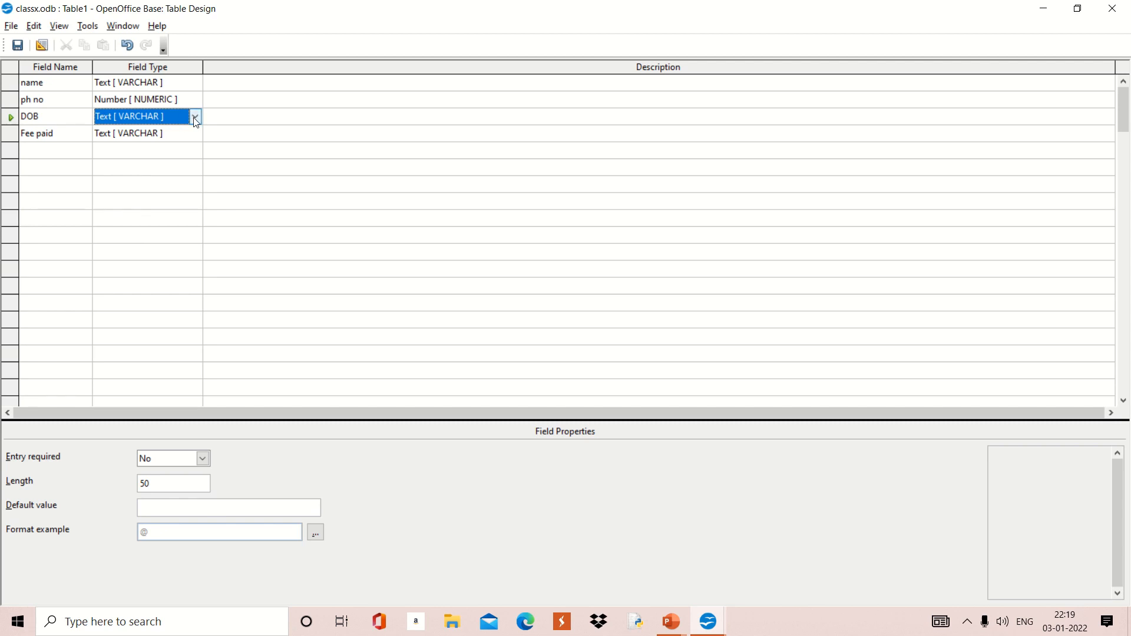
pyautogui.click(197, 118)
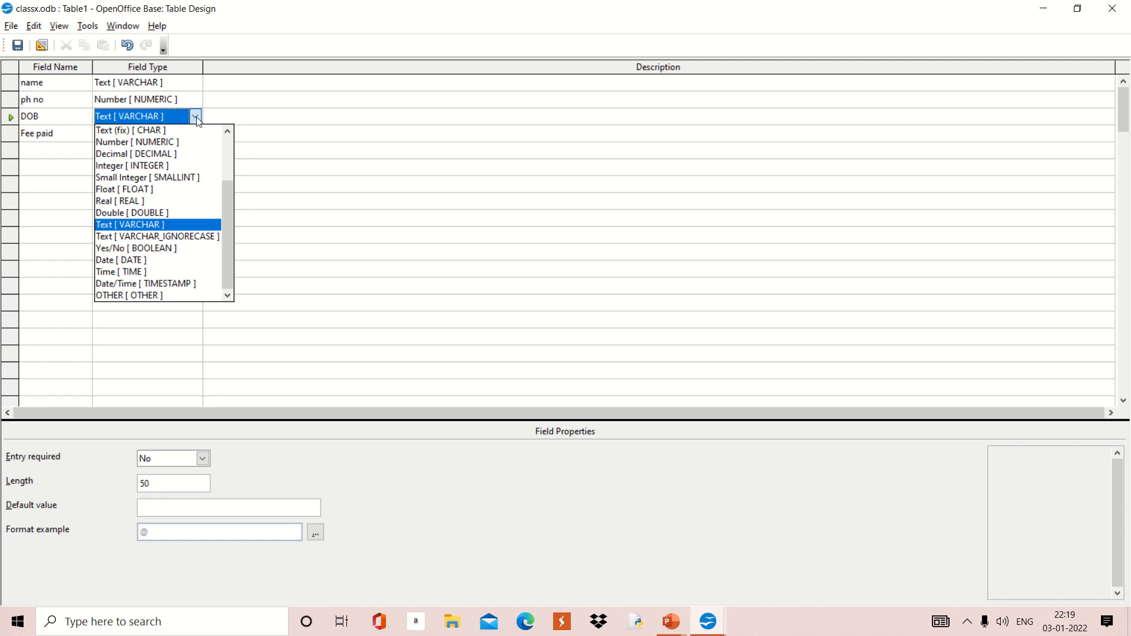
pyautogui.click(128, 260)
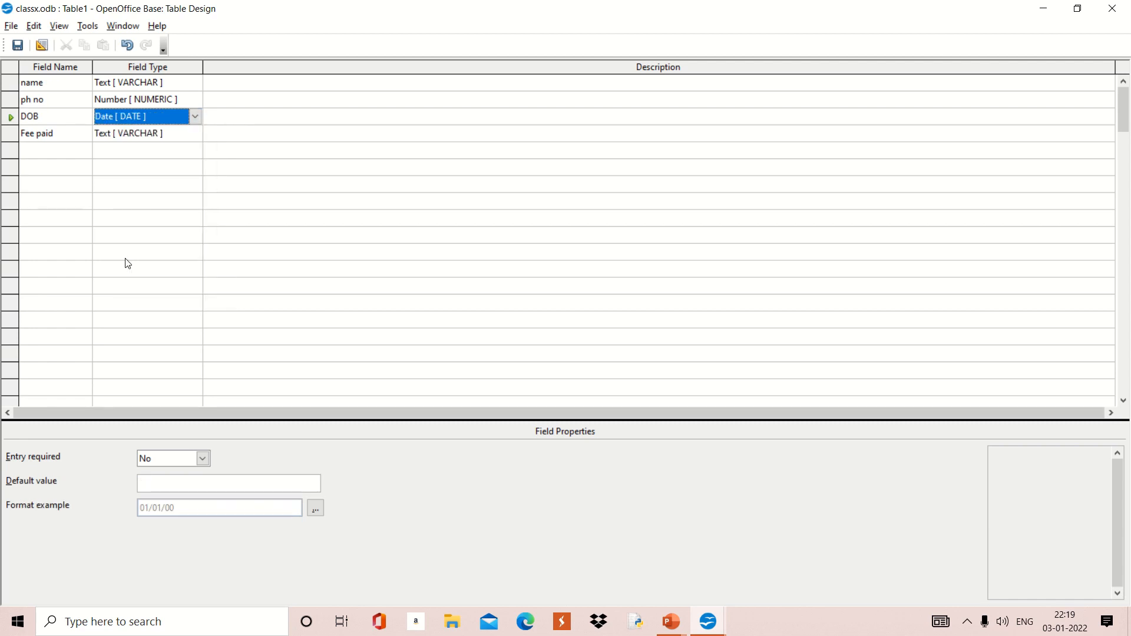
# Step: Change the Fee paid field type from text to Yes/No [BOOLEAN]
pyautogui.click(162, 135)
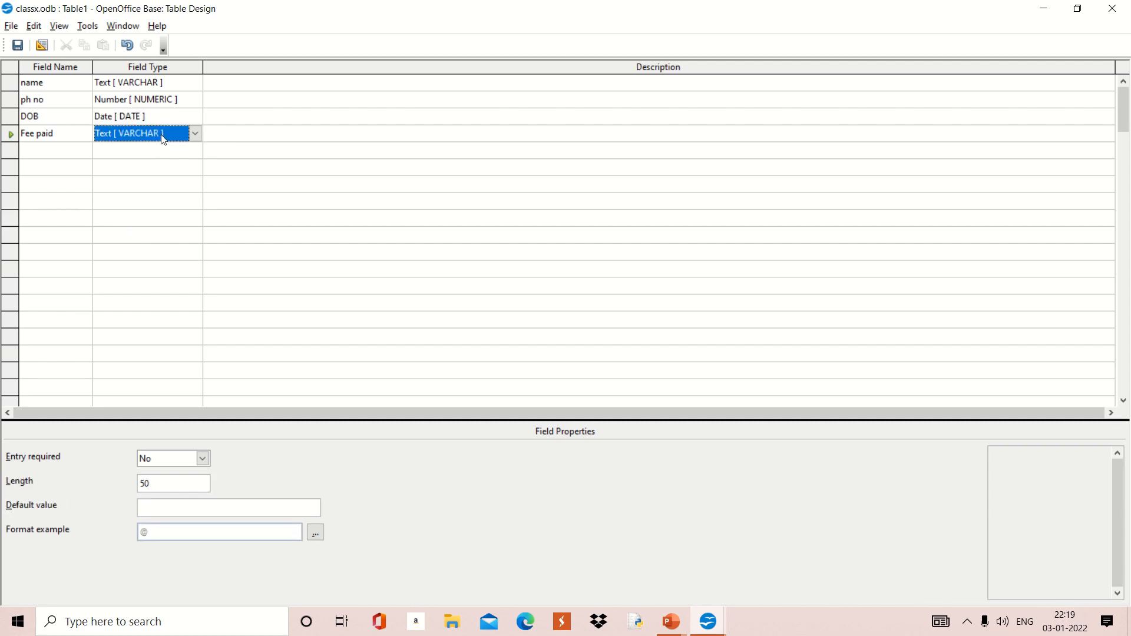
pyautogui.click(195, 135)
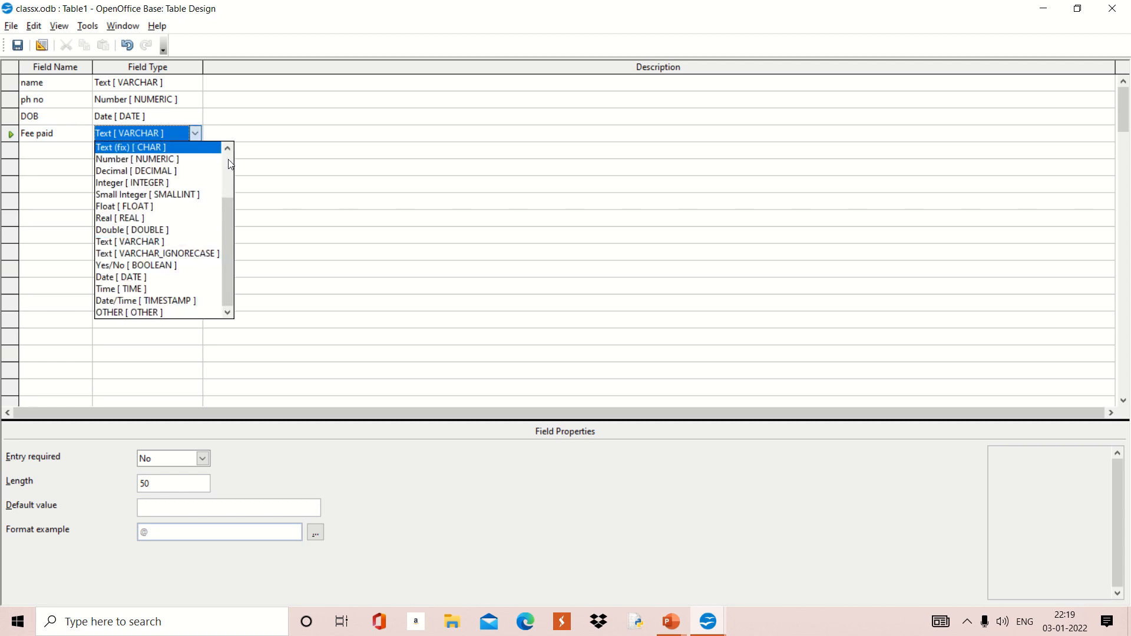
pyautogui.scroll(2, 228, 159)
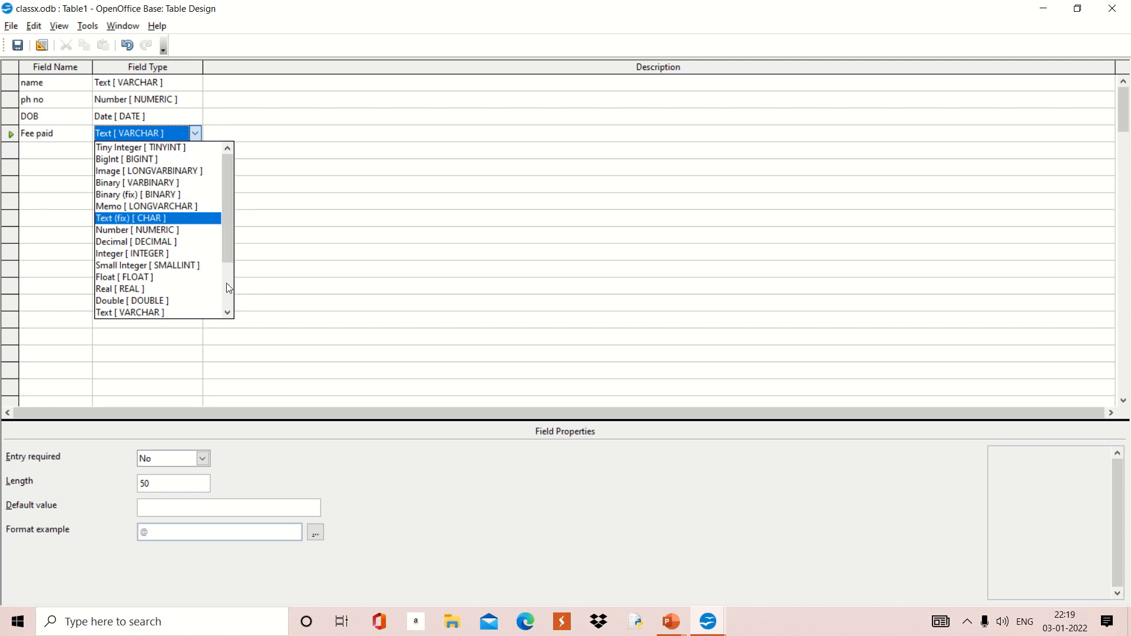
pyautogui.click(228, 314)
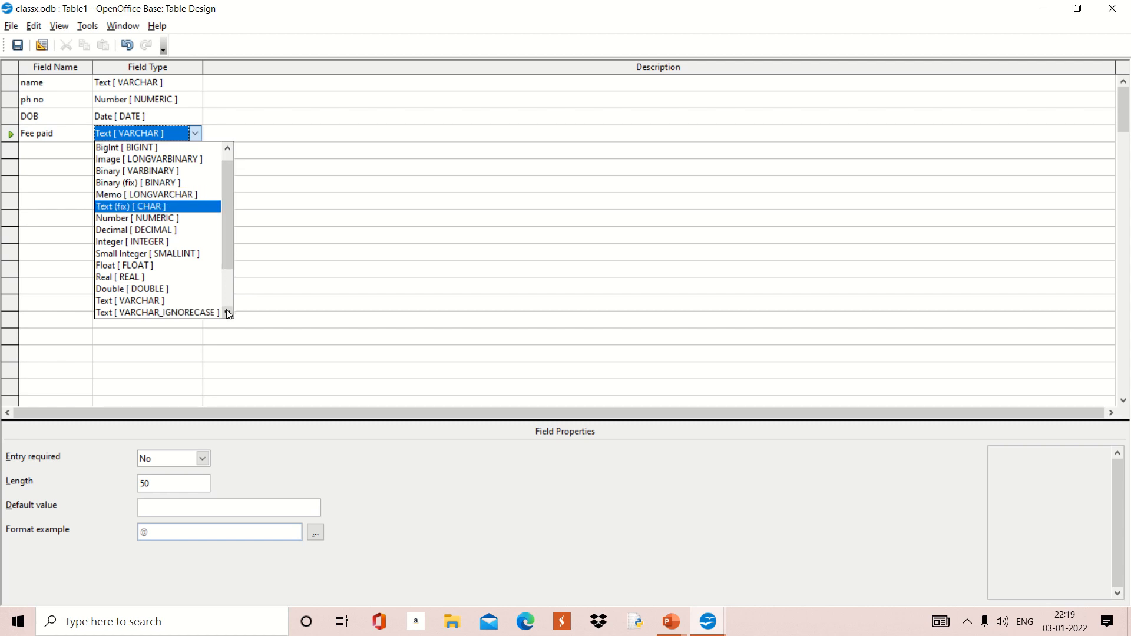
pyautogui.click(228, 314)
pyautogui.click(228, 314)
pyautogui.click(229, 314)
pyautogui.click(228, 314)
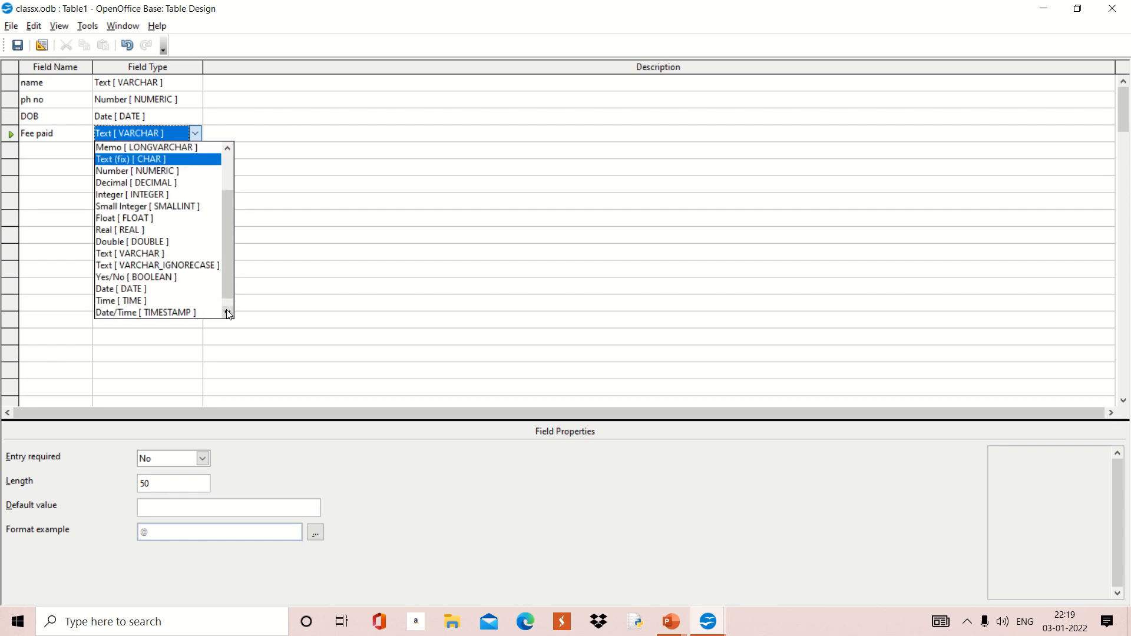
pyautogui.click(169, 277)
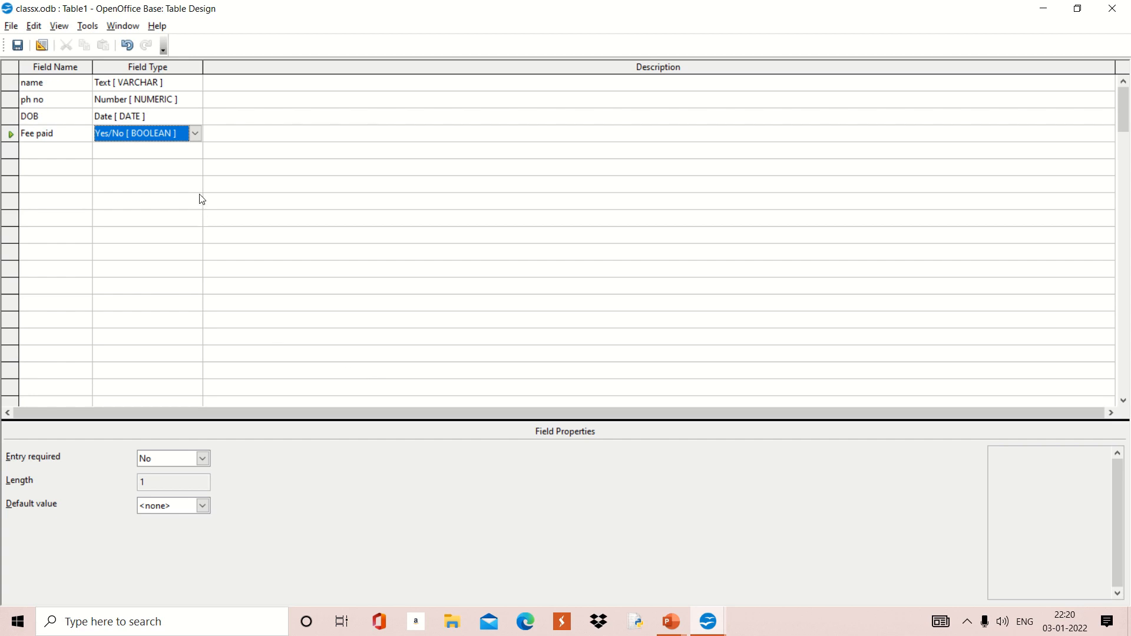
# Step: Give the name field a length of 20 instead of 50, with Entry required left at No
pyautogui.click(135, 83)
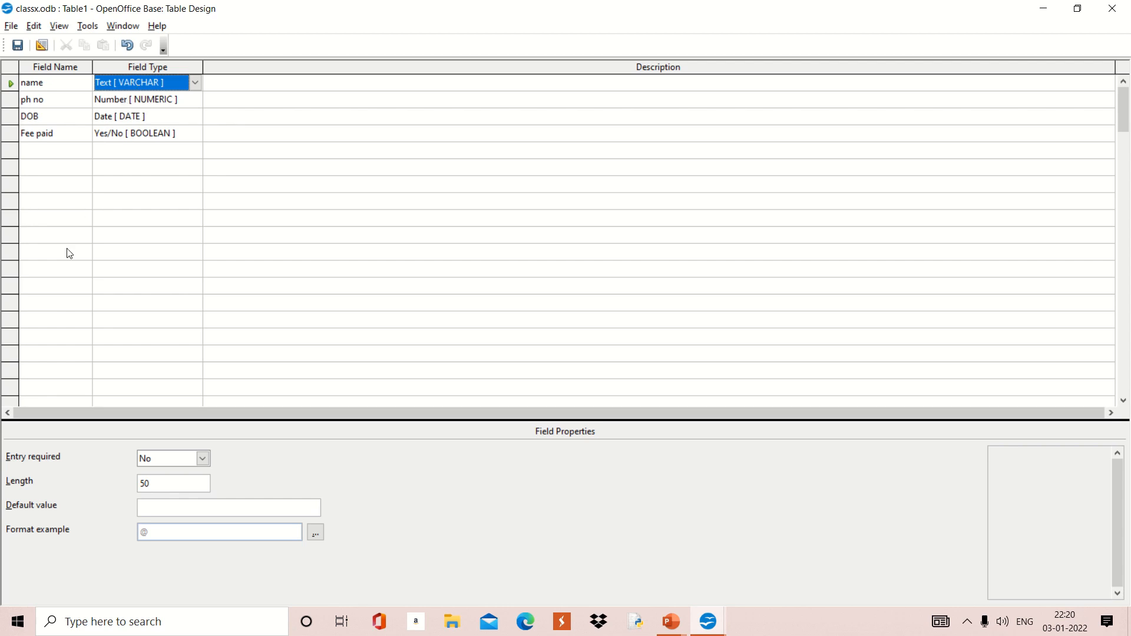
pyautogui.click(202, 459)
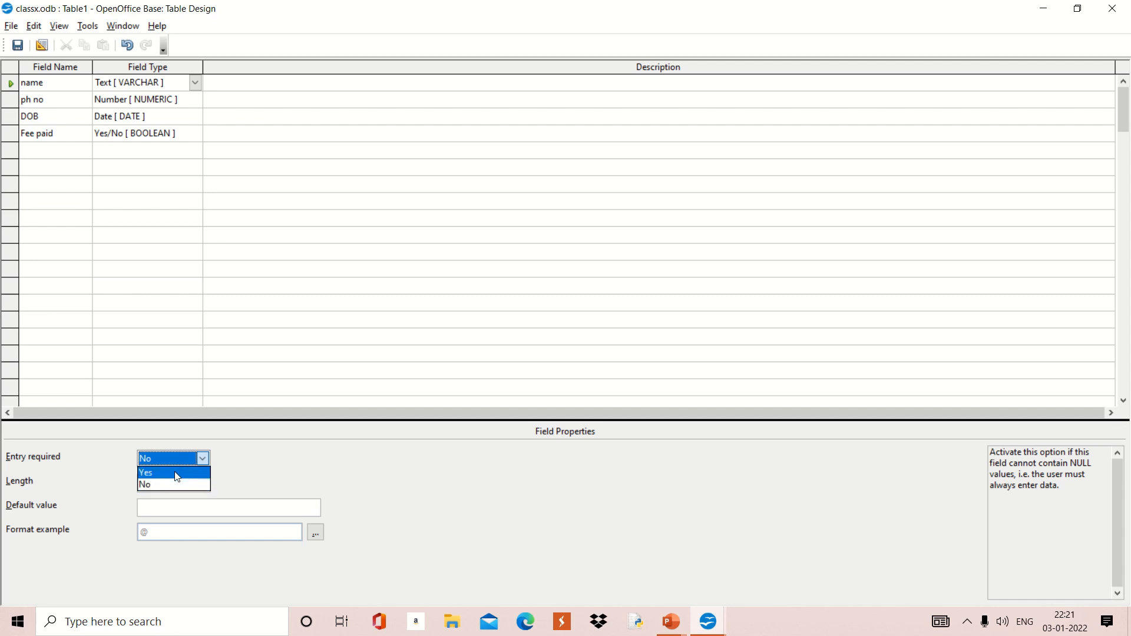
pyautogui.click(174, 473)
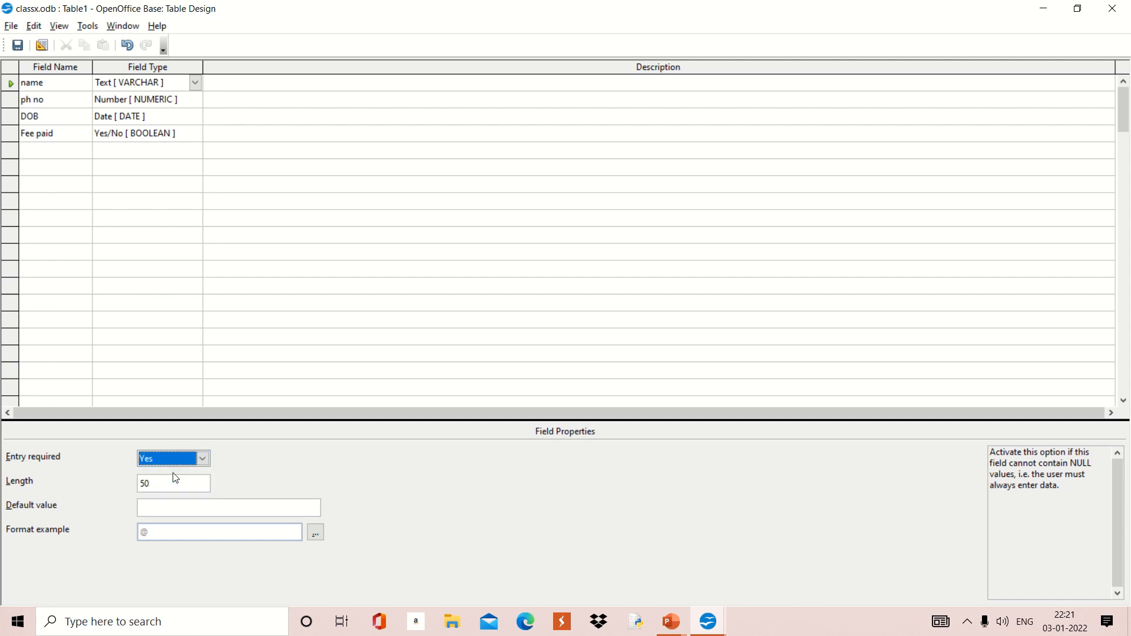
pyautogui.click(201, 459)
pyautogui.click(166, 486)
pyautogui.click(165, 485)
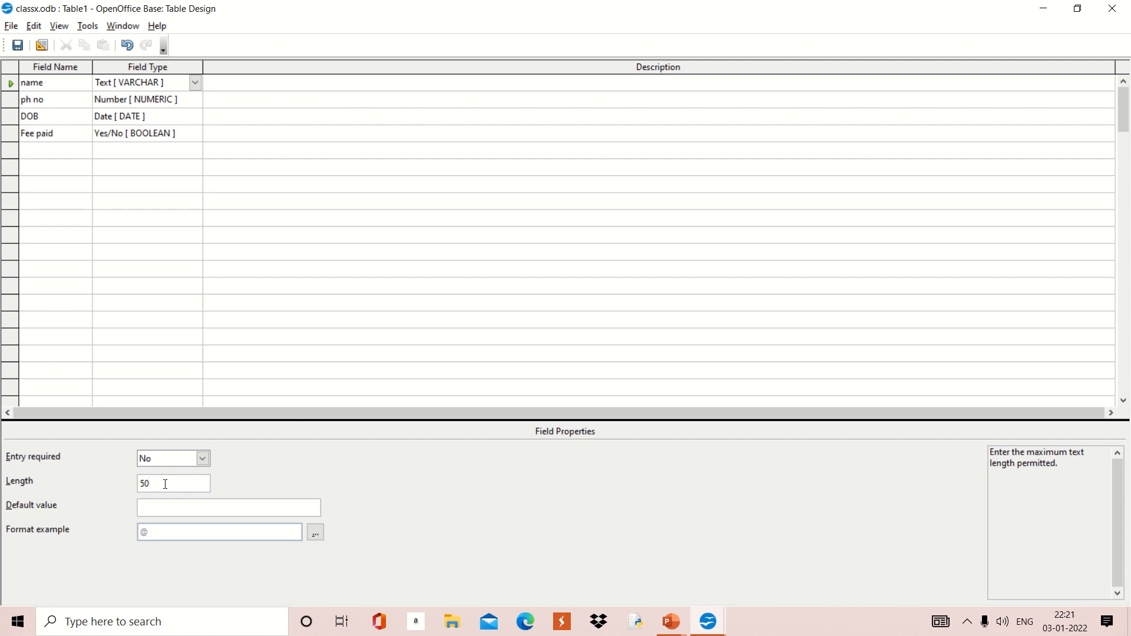
pyautogui.press('BackSpace')
pyautogui.press('BackSpace')
pyautogui.write('20')
pyautogui.click(156, 512)
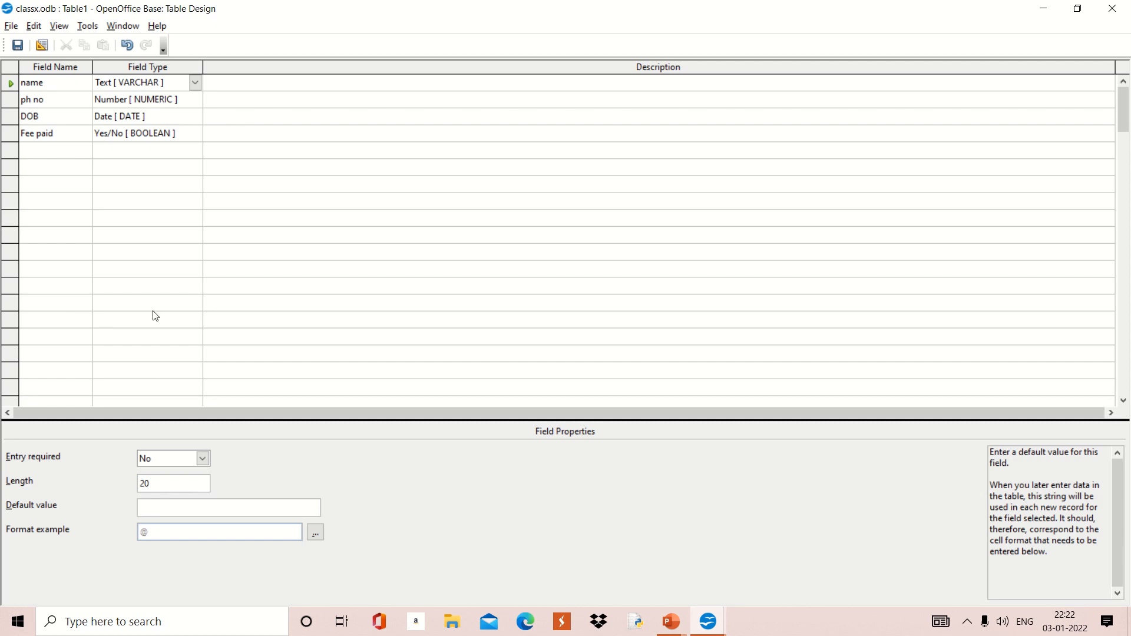
pyautogui.click(123, 86)
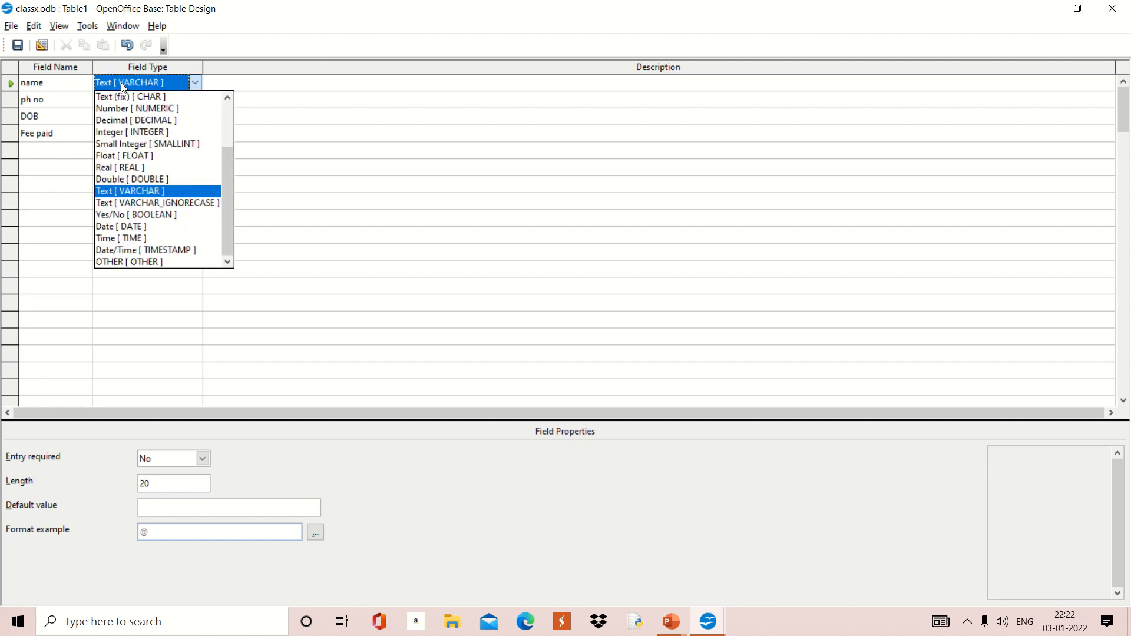
pyautogui.click(124, 86)
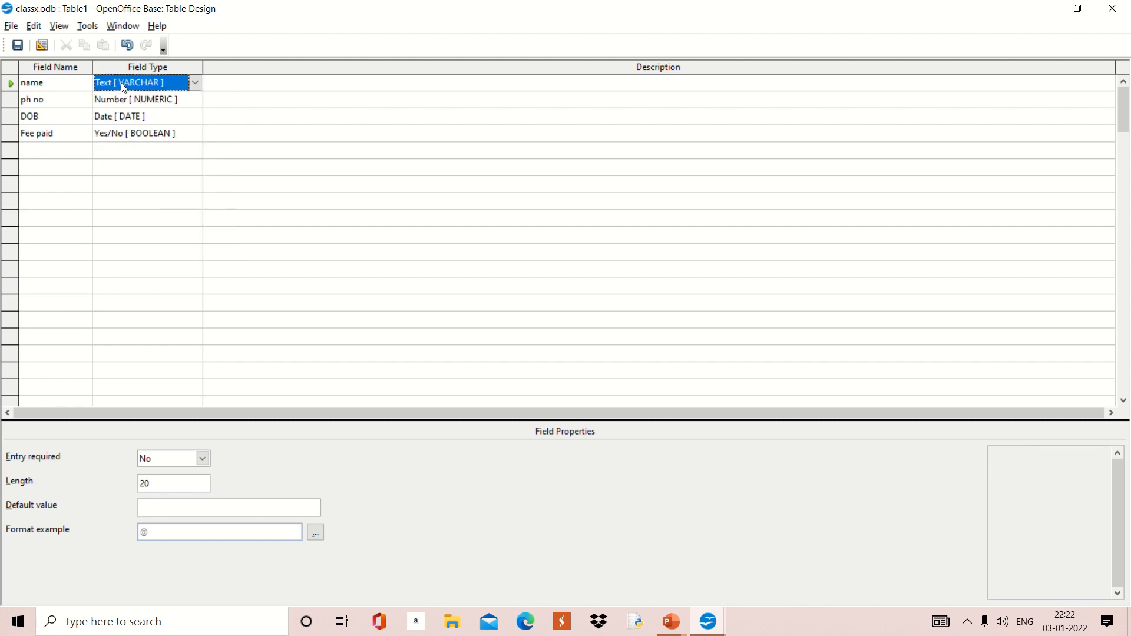
pyautogui.click(115, 105)
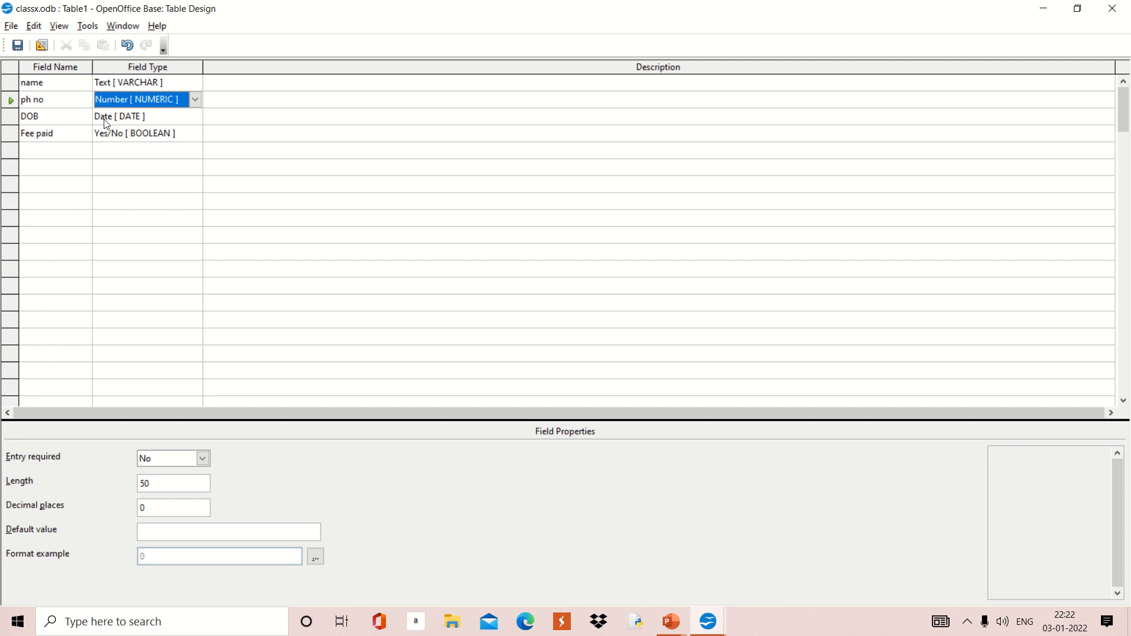
pyautogui.click(106, 124)
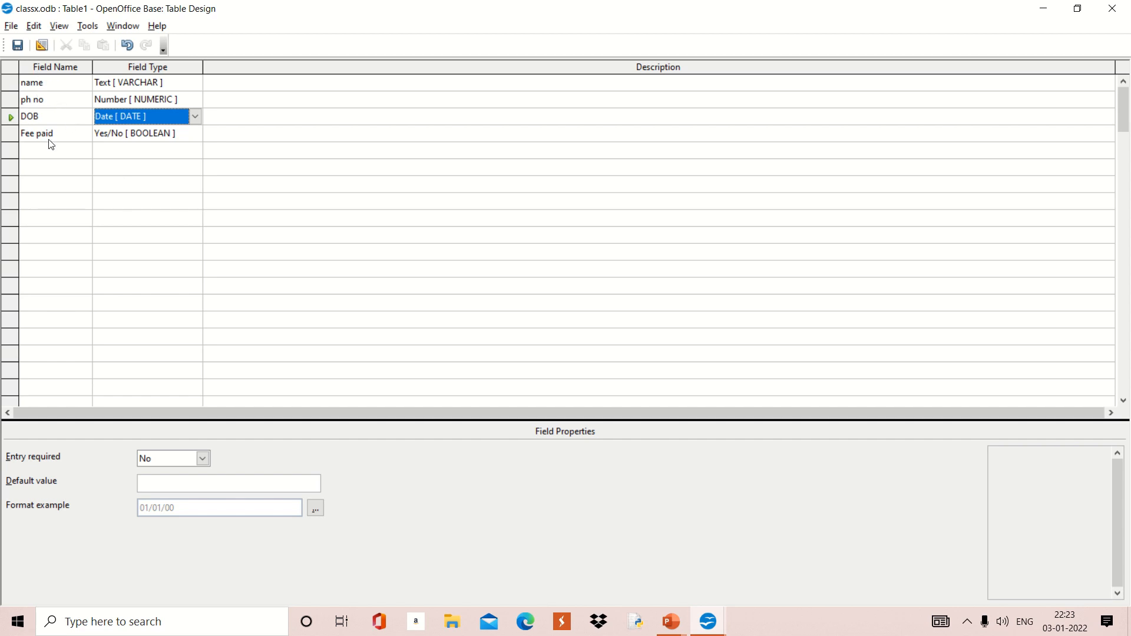
# Step: Save the table design under the name XA in uppercase, replacing Table1
pyautogui.click(17, 46)
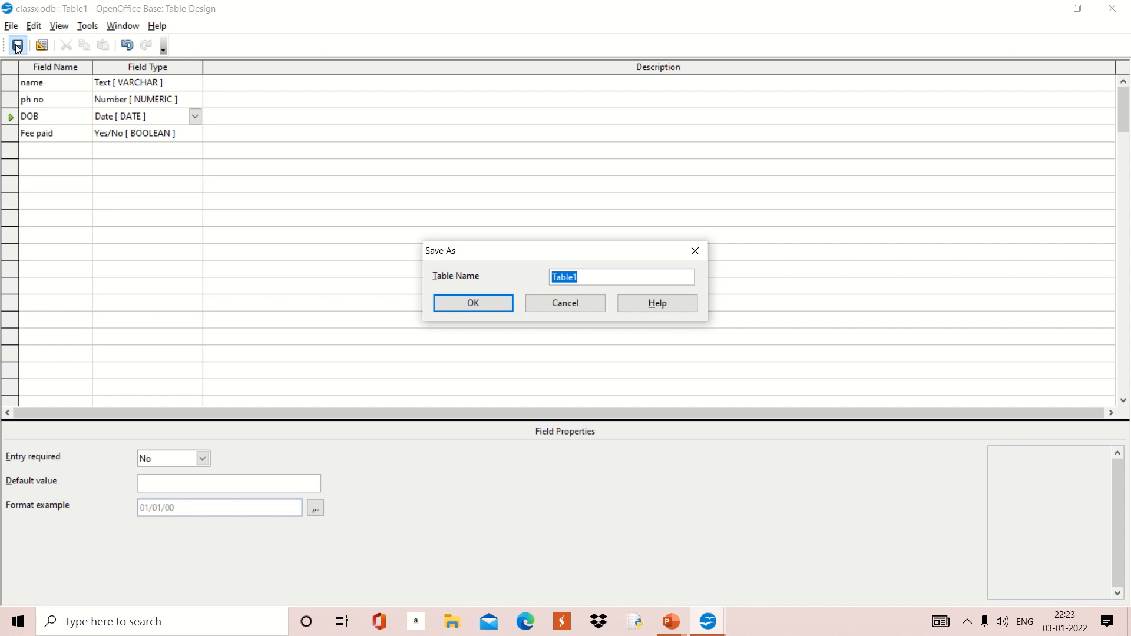
pyautogui.press('BackSpace')
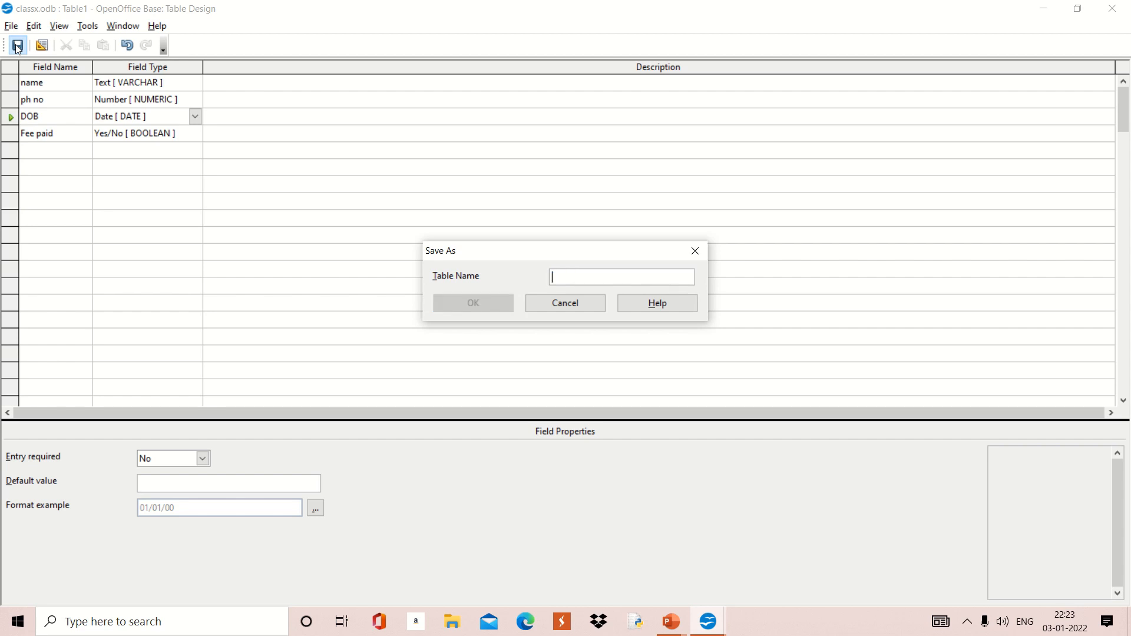
pyautogui.write('xa')
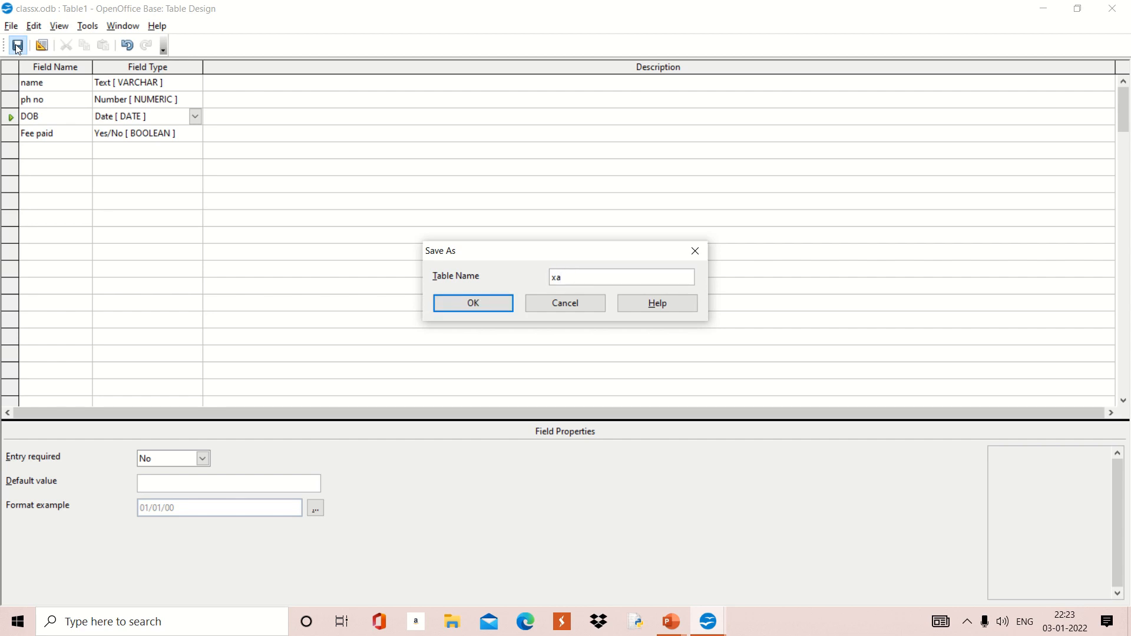
pyautogui.press('BackSpace')
pyautogui.press('BackSpace')
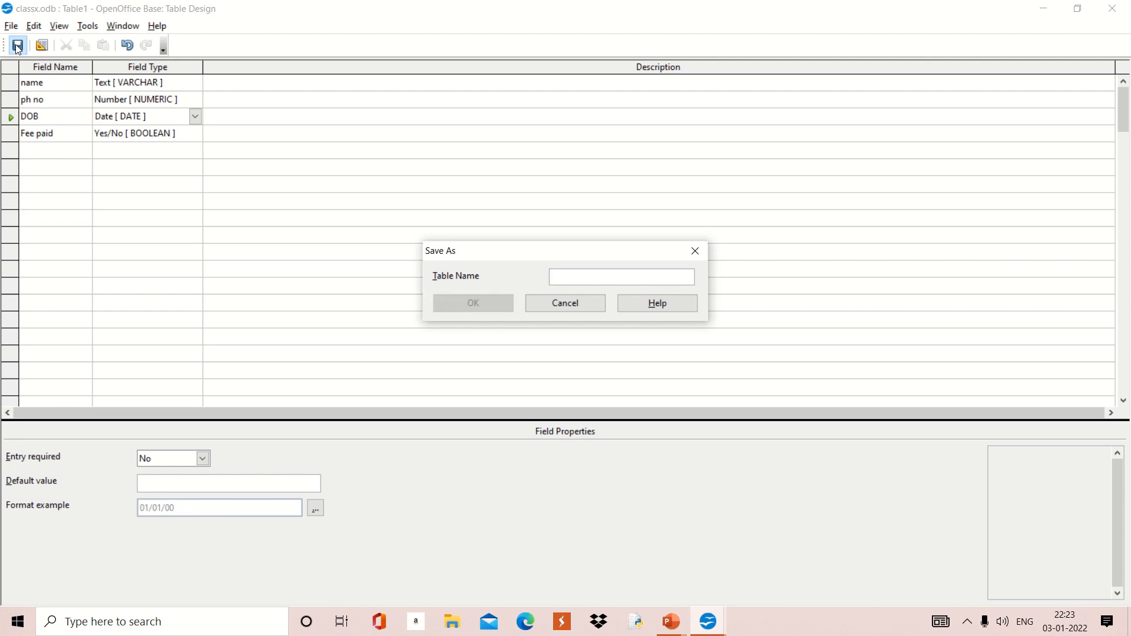
pyautogui.write('XA')
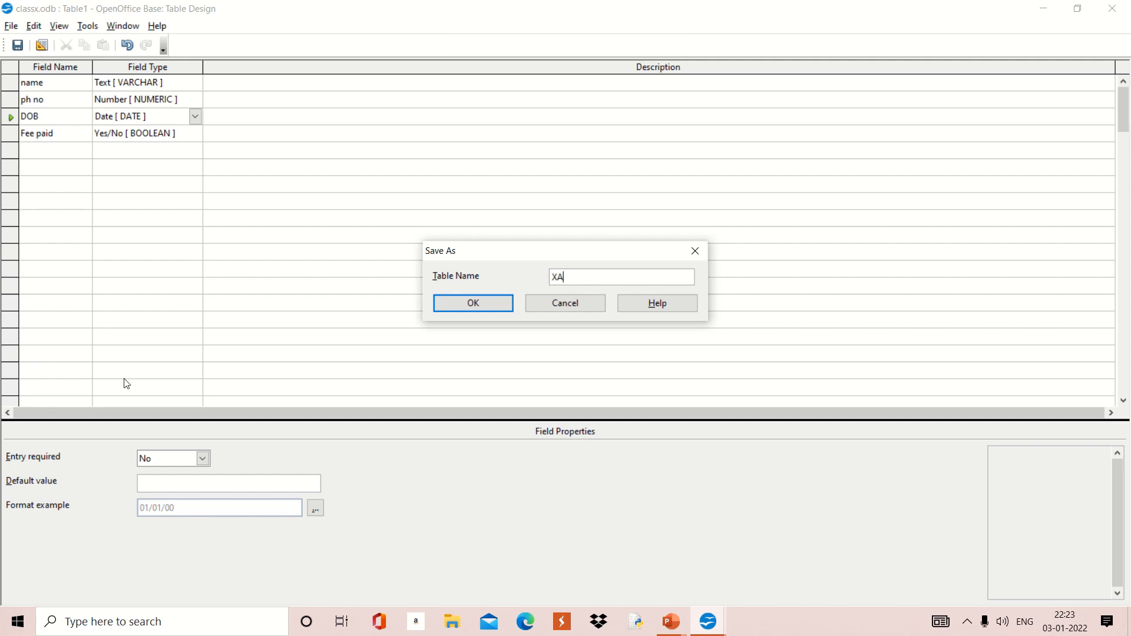
pyautogui.click(467, 304)
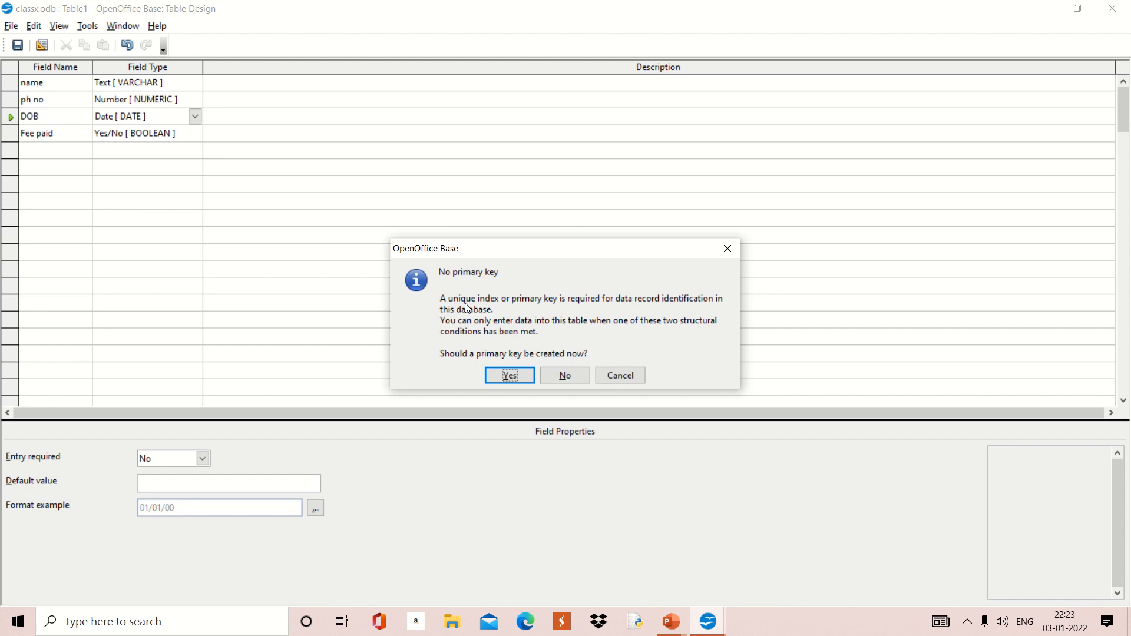
# Step: Accept creating an automatic primary key for XA and minimize Table Design
pyautogui.click(516, 378)
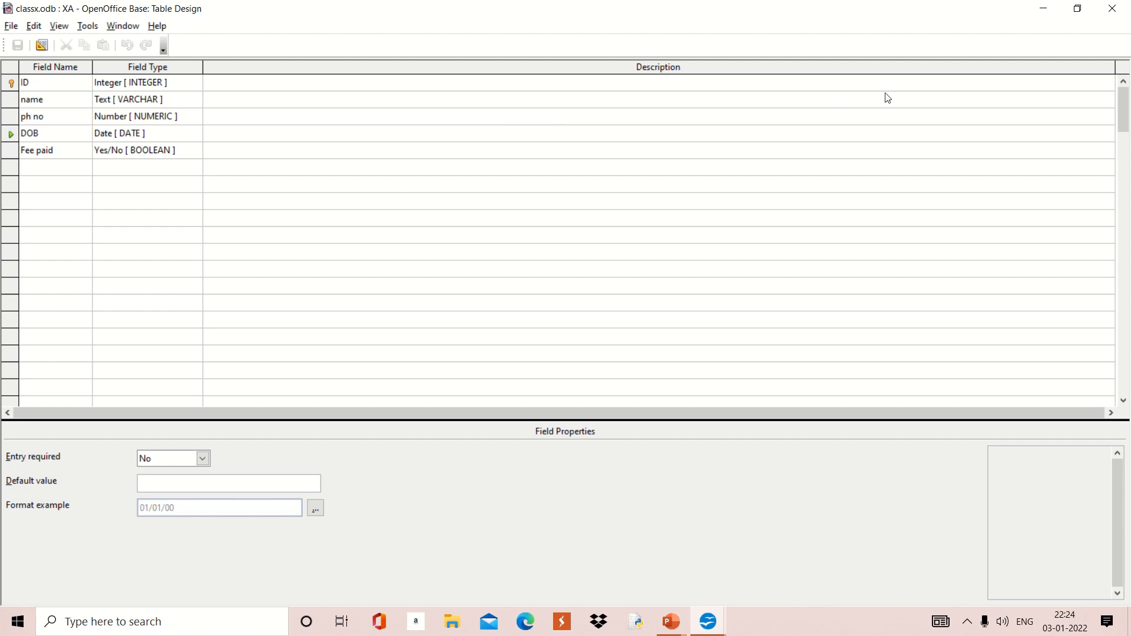
pyautogui.click(1045, 13)
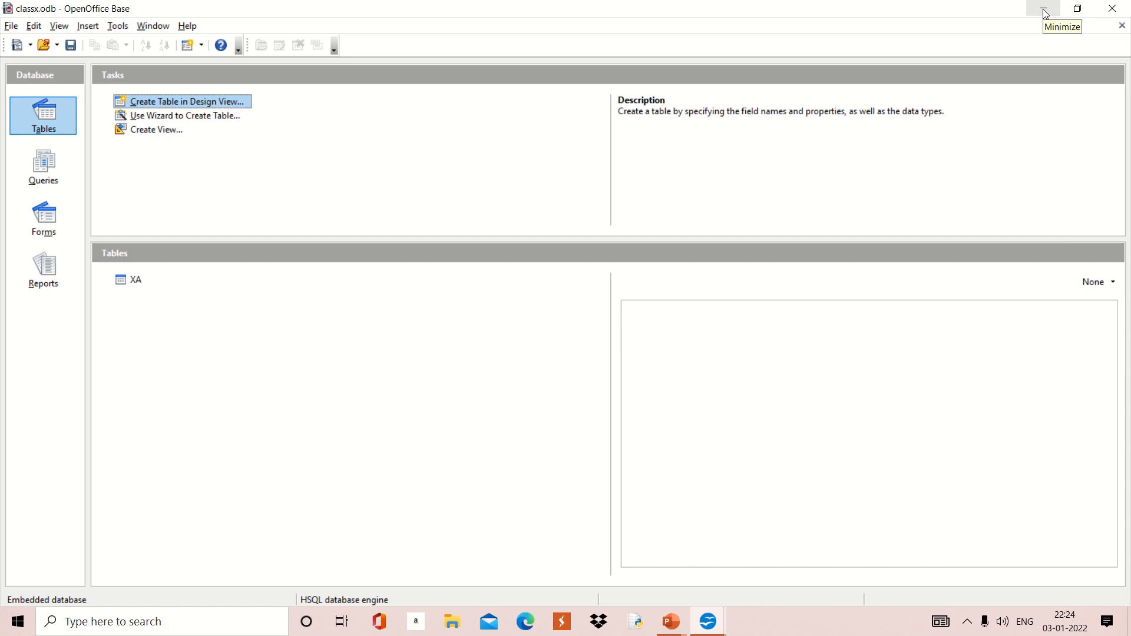
# Step: Open table XA and enter ID 1 with the person's name and phone number
pyautogui.click(132, 286)
pyautogui.doubleClick(132, 286)
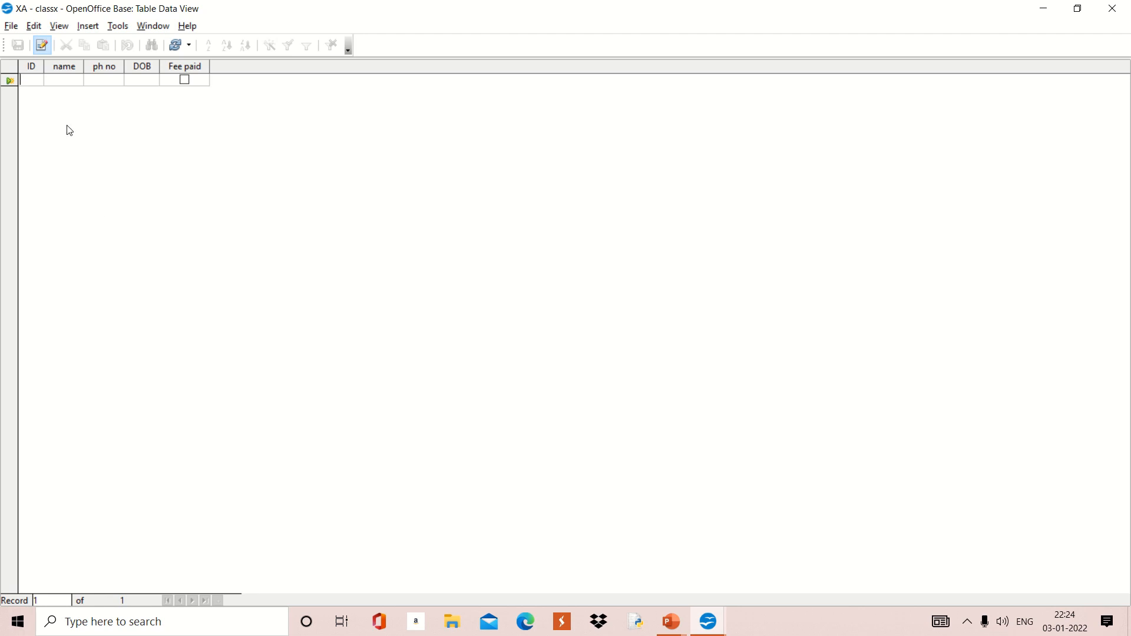
pyautogui.click(40, 77)
pyautogui.write('1')
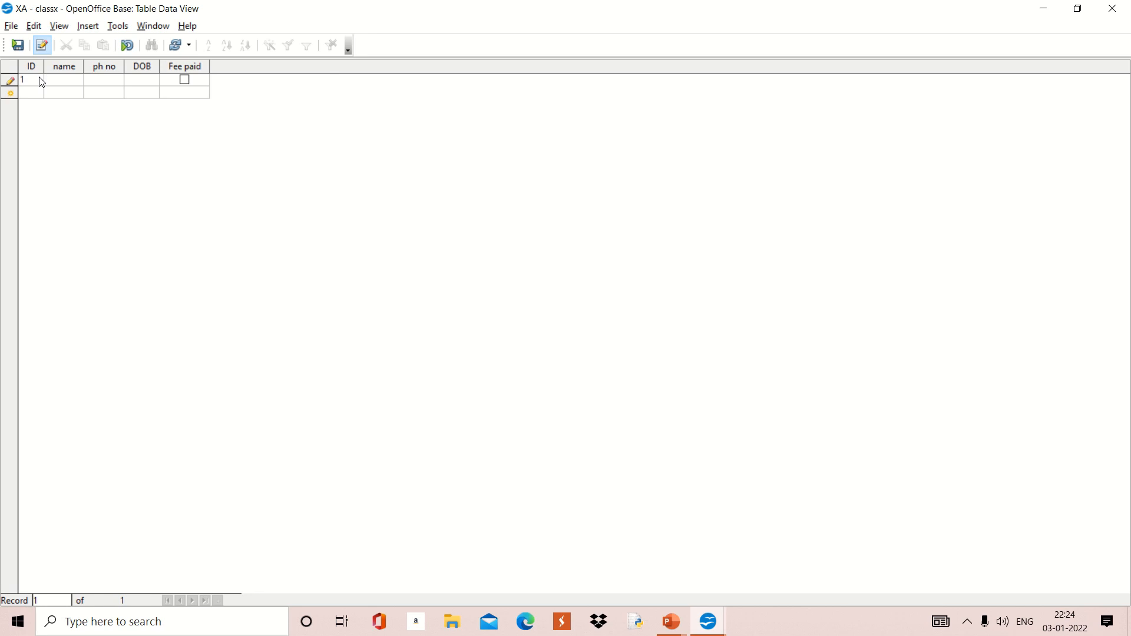
pyautogui.press('Tab')
pyautogui.write('Am')
pyautogui.write('an')
# Step: Widen the ph no column, enter DOB 03/01/22, tick Fee paid, and minimize the data view
pyautogui.moveTo(124, 66); pyautogui.dragTo(126, 66)
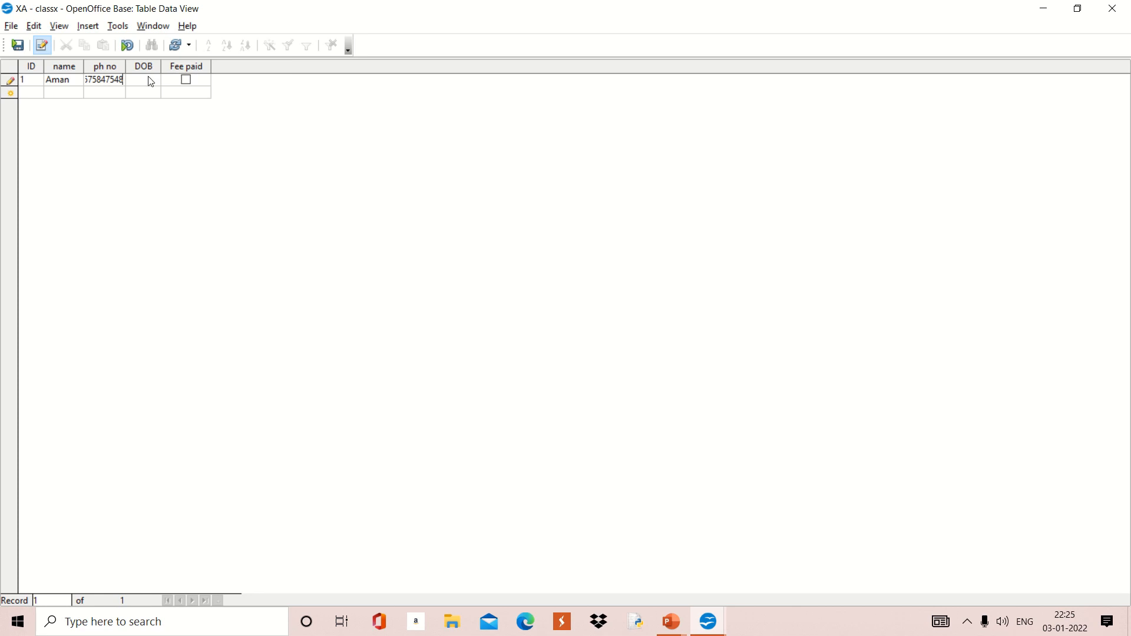
pyautogui.click(149, 78)
pyautogui.write('3/1')
pyautogui.write('/20')
pyautogui.click(187, 79)
pyautogui.click(1049, 16)
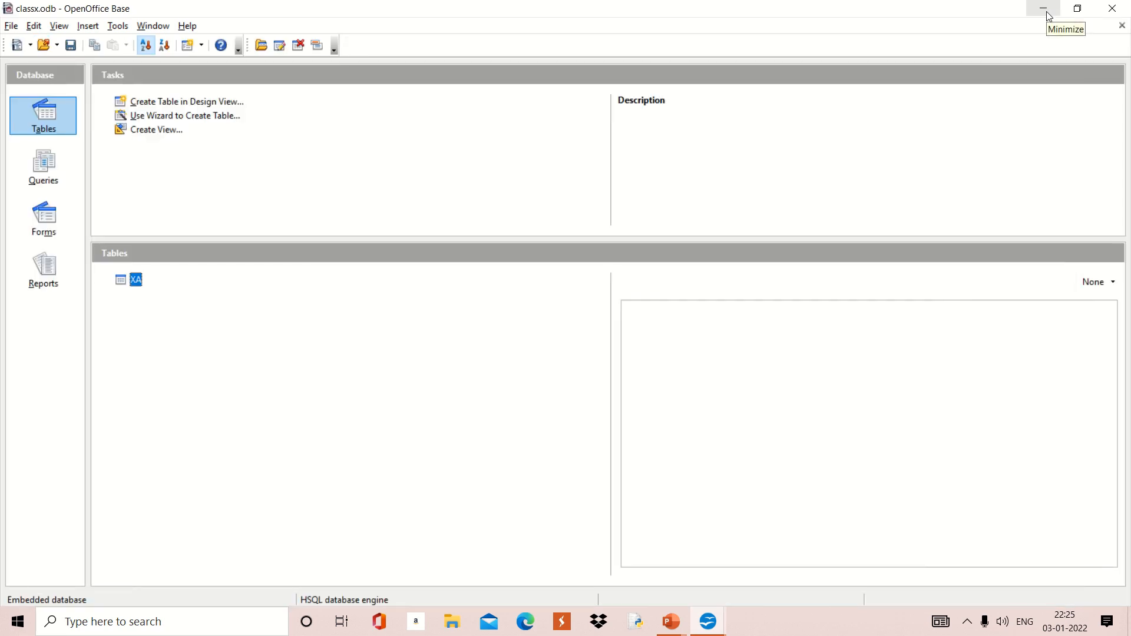
# Step: Launch 'Use Wizard to Create Table...' from the Tables tasks pane
pyautogui.click(213, 117)
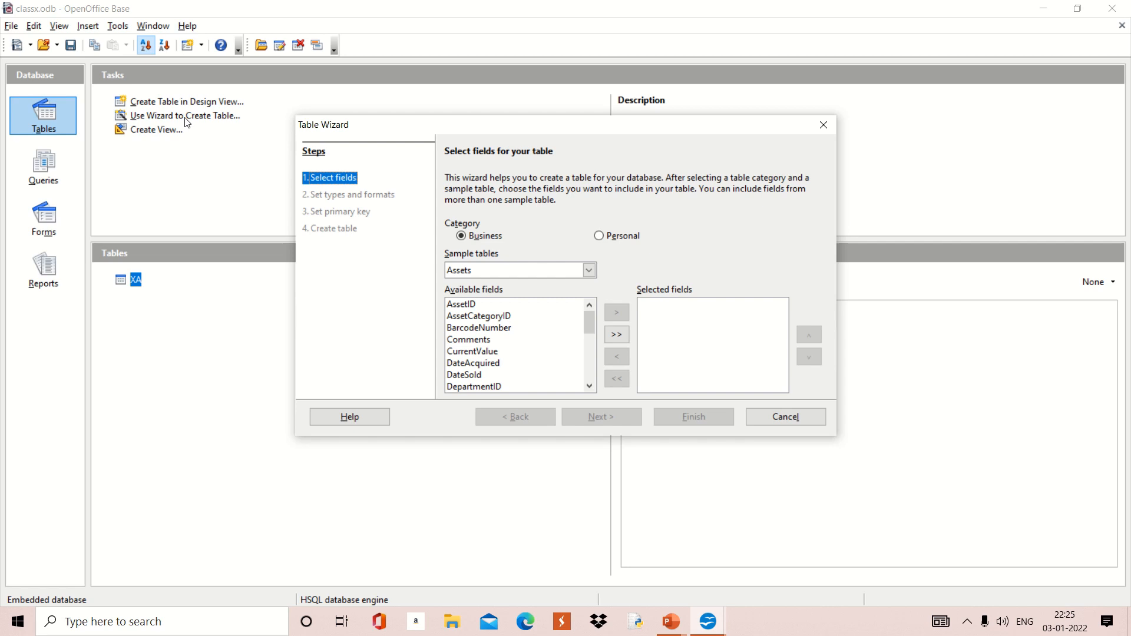
# Step: From the Customers sample table, add the Address and CompanyName fields
pyautogui.click(589, 271)
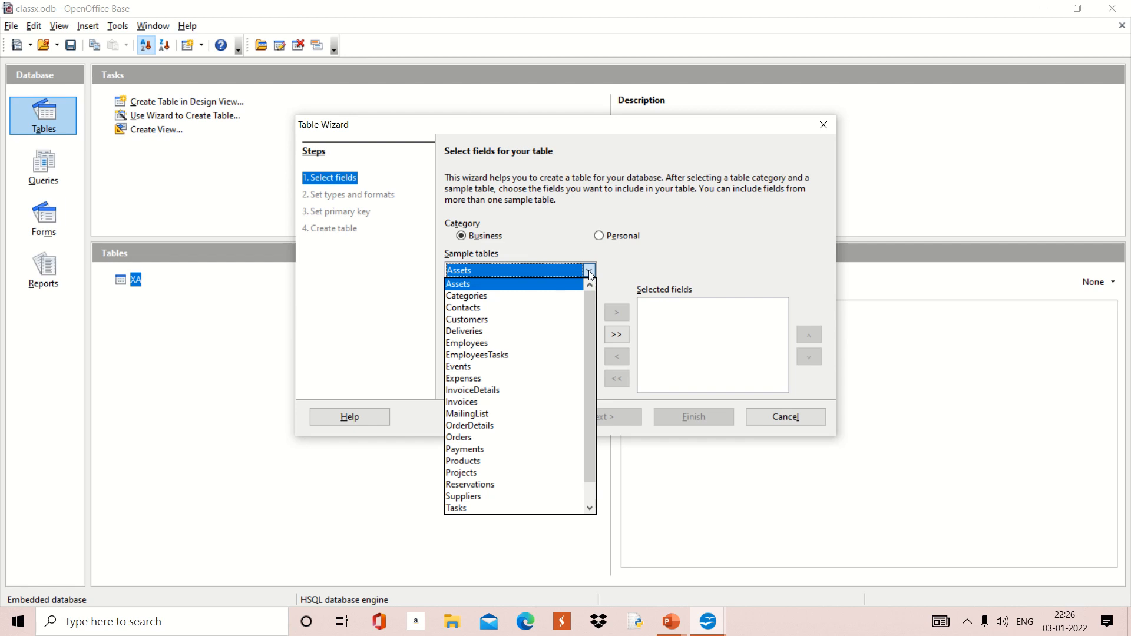
pyautogui.click(492, 321)
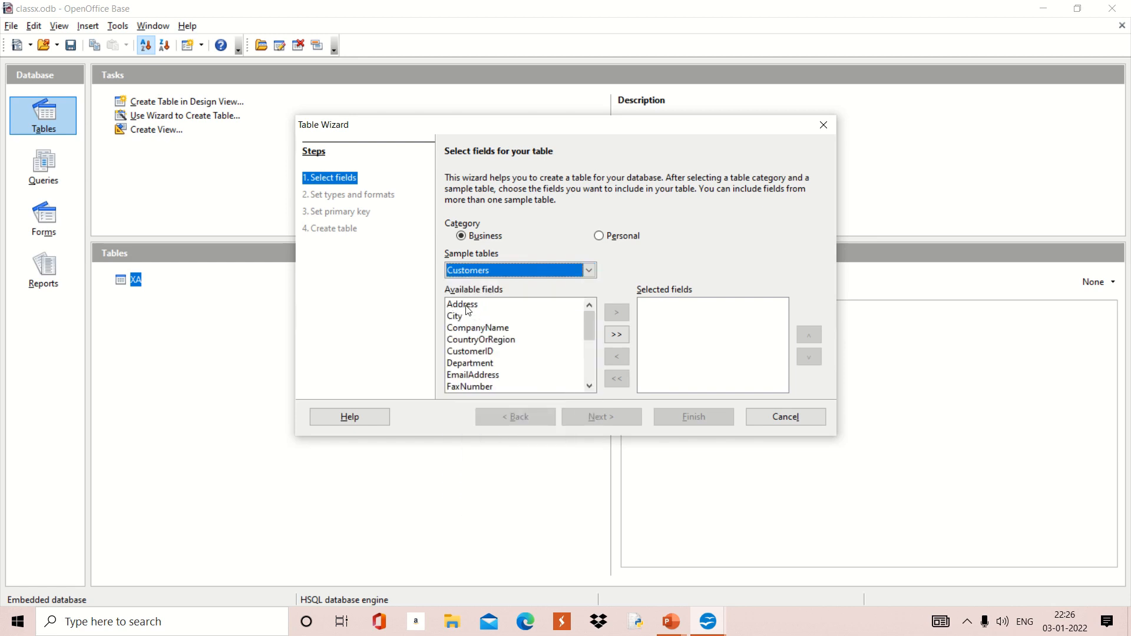
pyautogui.click(467, 306)
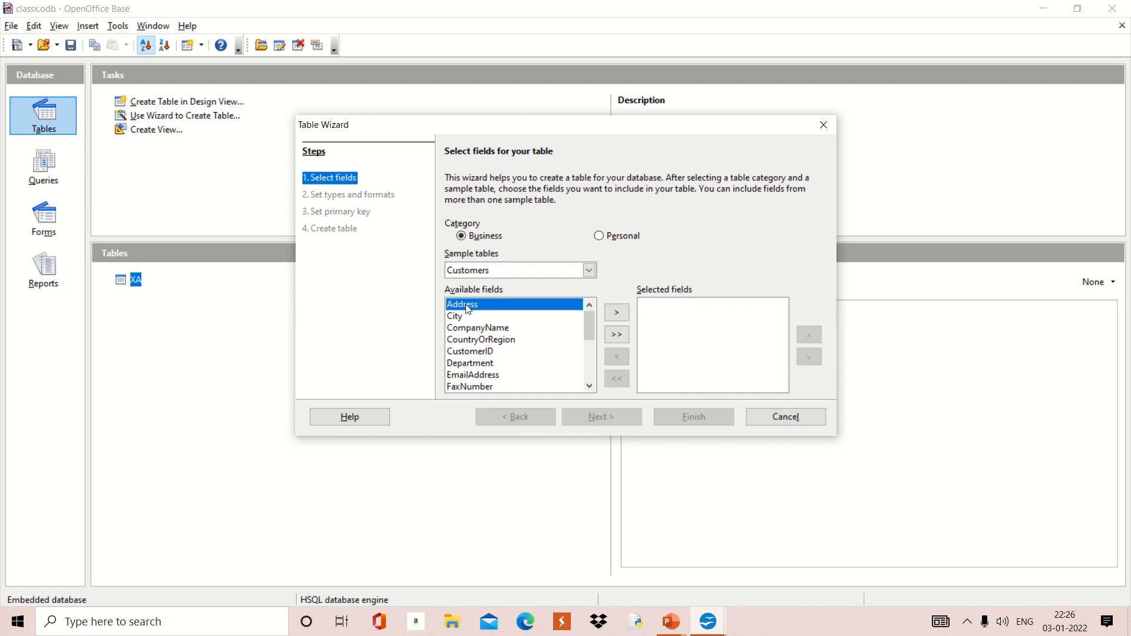
pyautogui.click(616, 313)
pyautogui.click(532, 331)
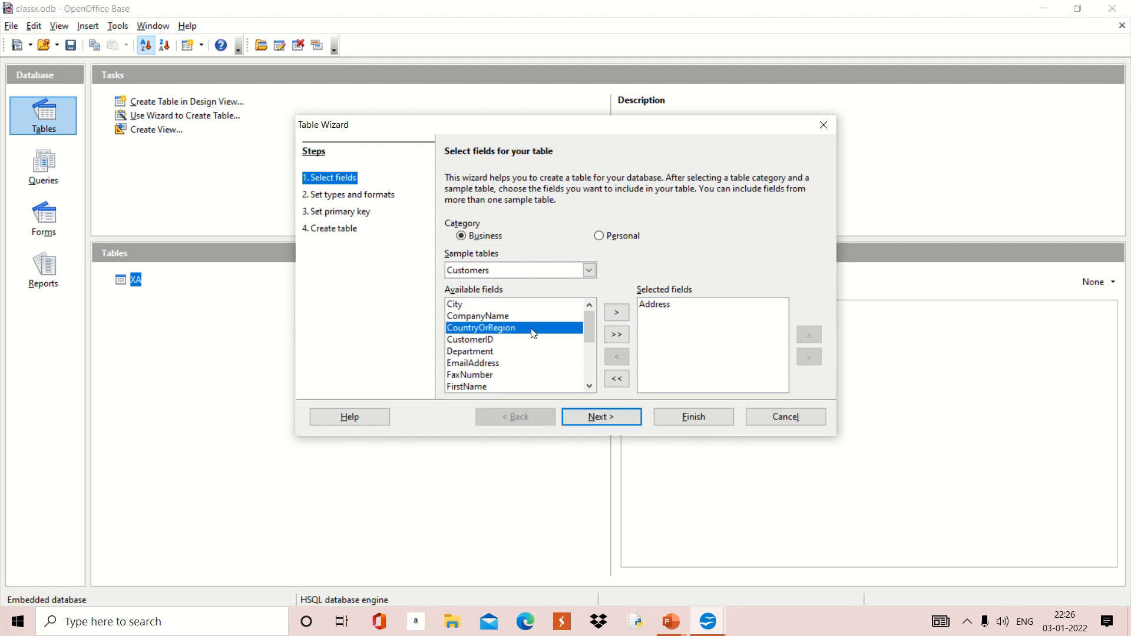
pyautogui.click(518, 318)
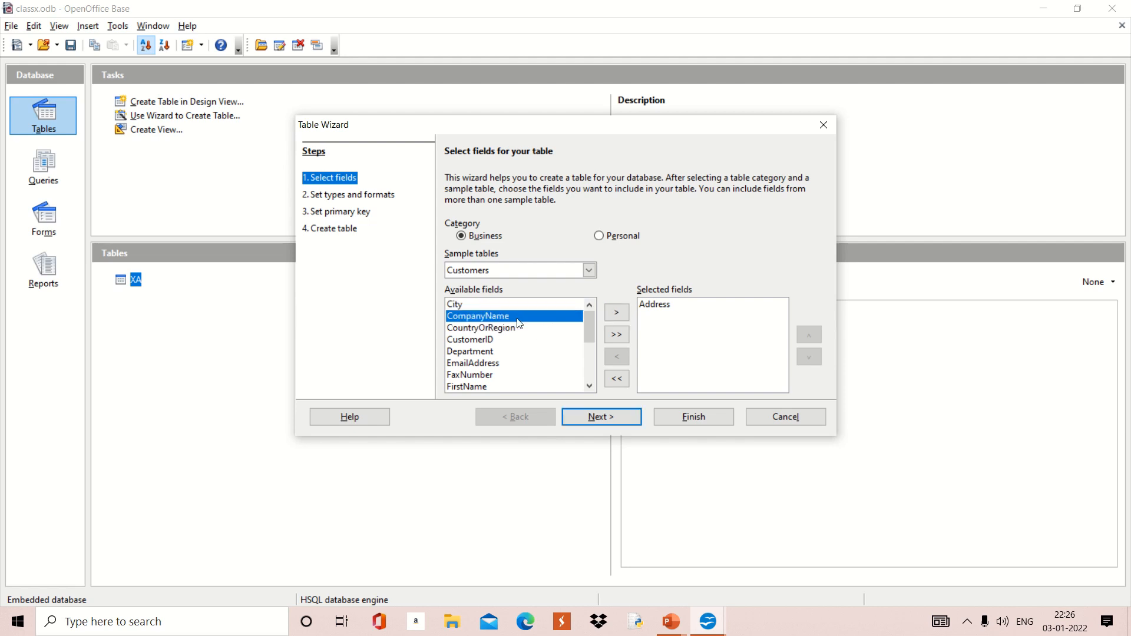
pyautogui.click(615, 315)
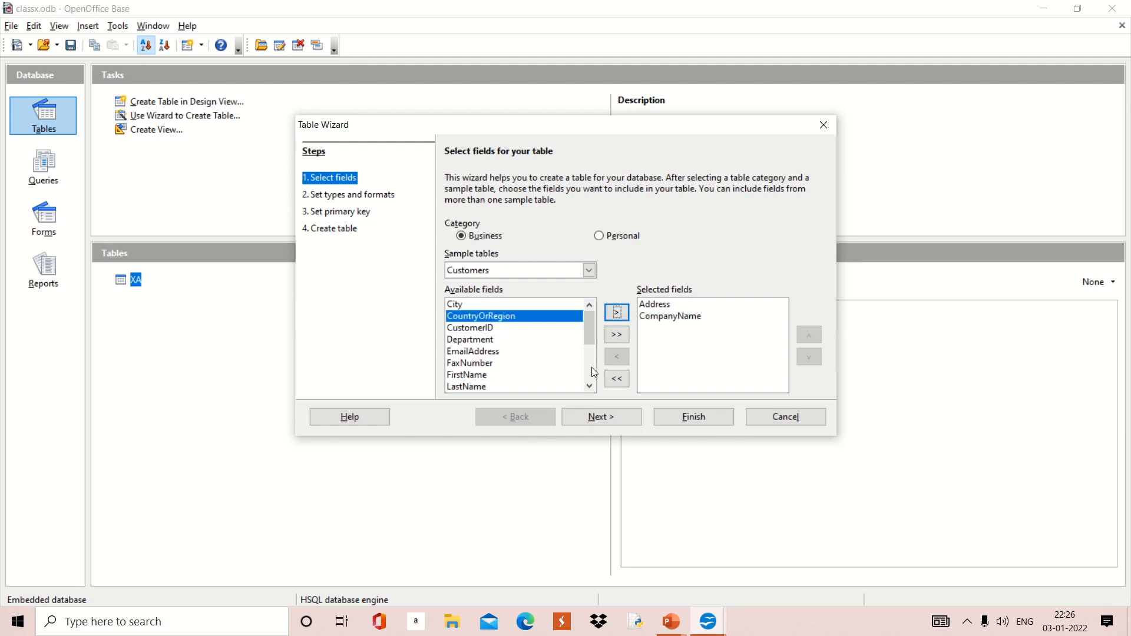
# Step: Add the MobileNumber and StateOrProvince fields as well, then continue to field types
pyautogui.click(589, 386)
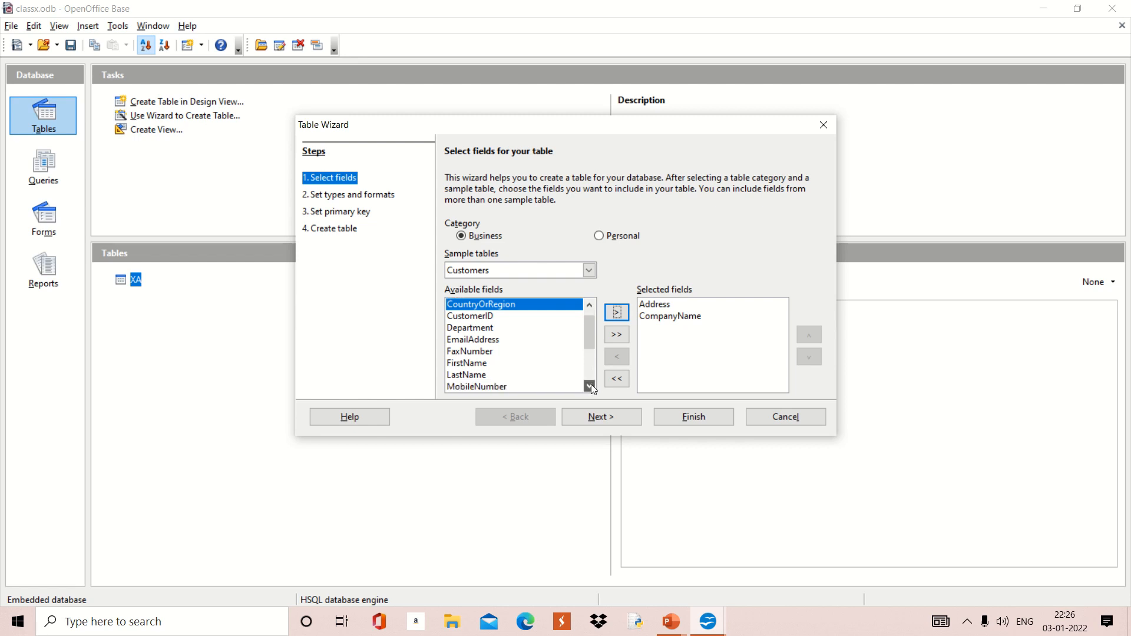
pyautogui.click(589, 386)
pyautogui.click(589, 386)
pyautogui.click(589, 386)
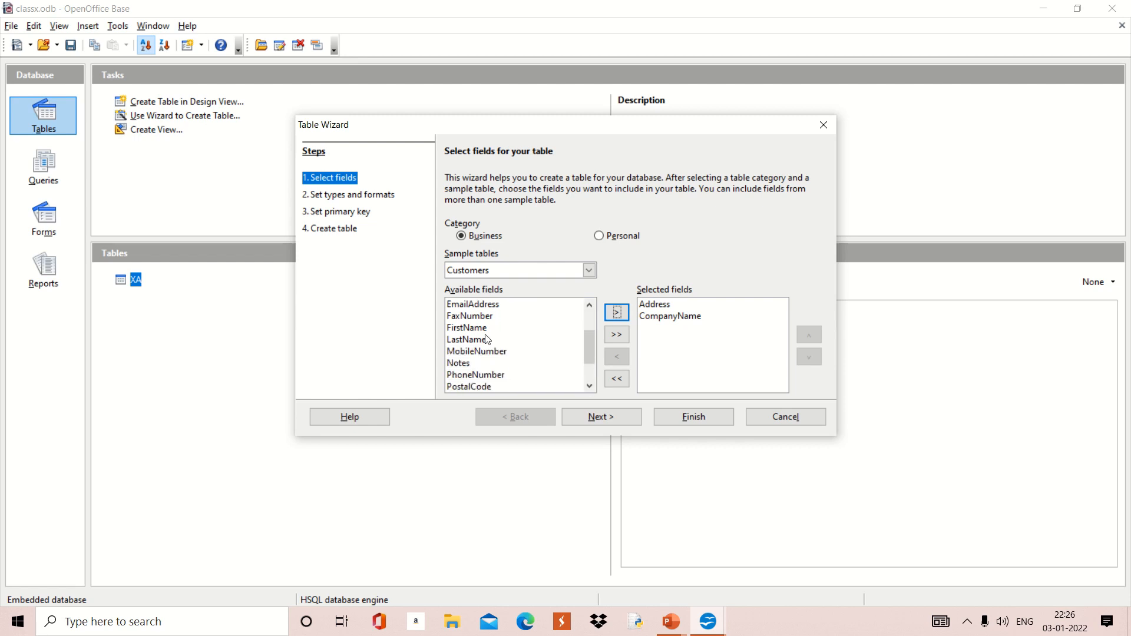
pyautogui.click(486, 354)
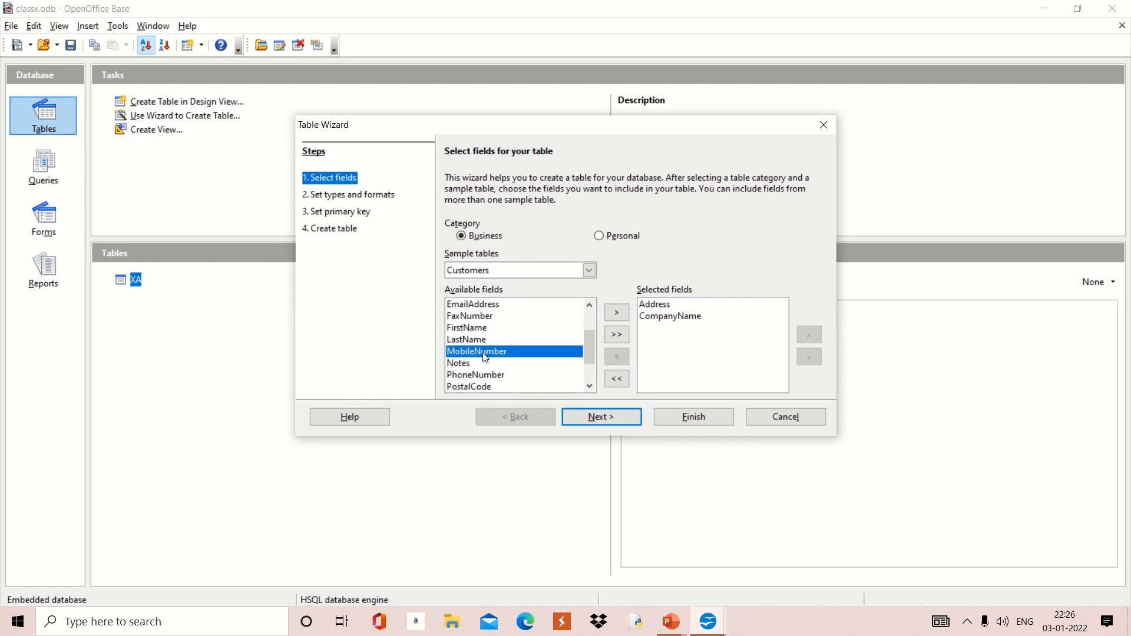
pyautogui.click(616, 313)
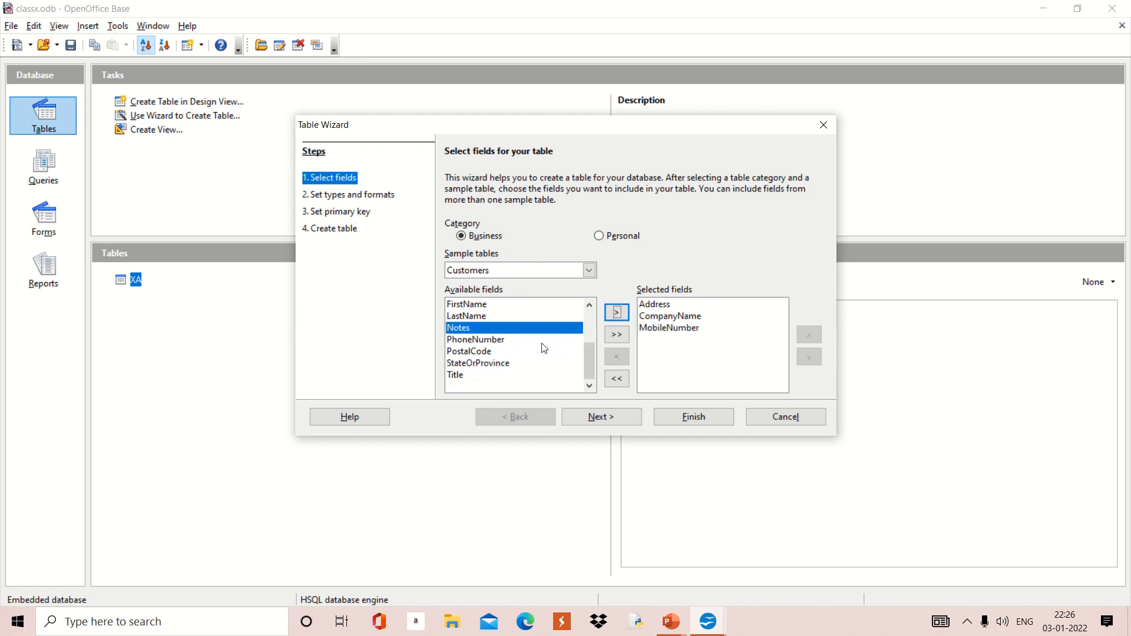
pyautogui.click(469, 365)
pyautogui.click(623, 315)
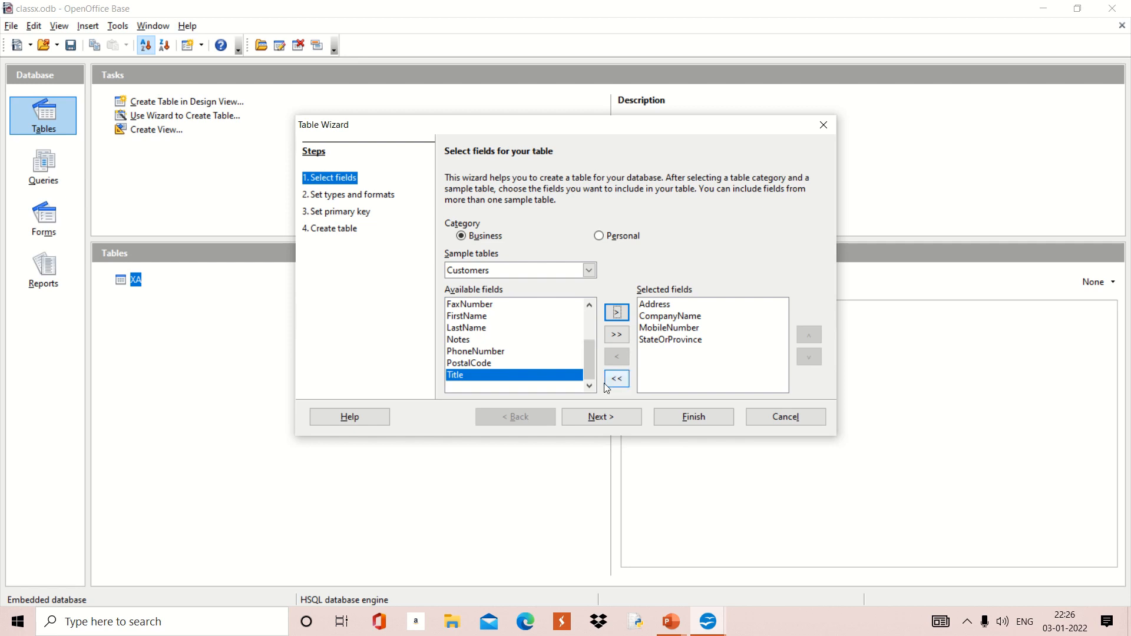
pyautogui.click(597, 422)
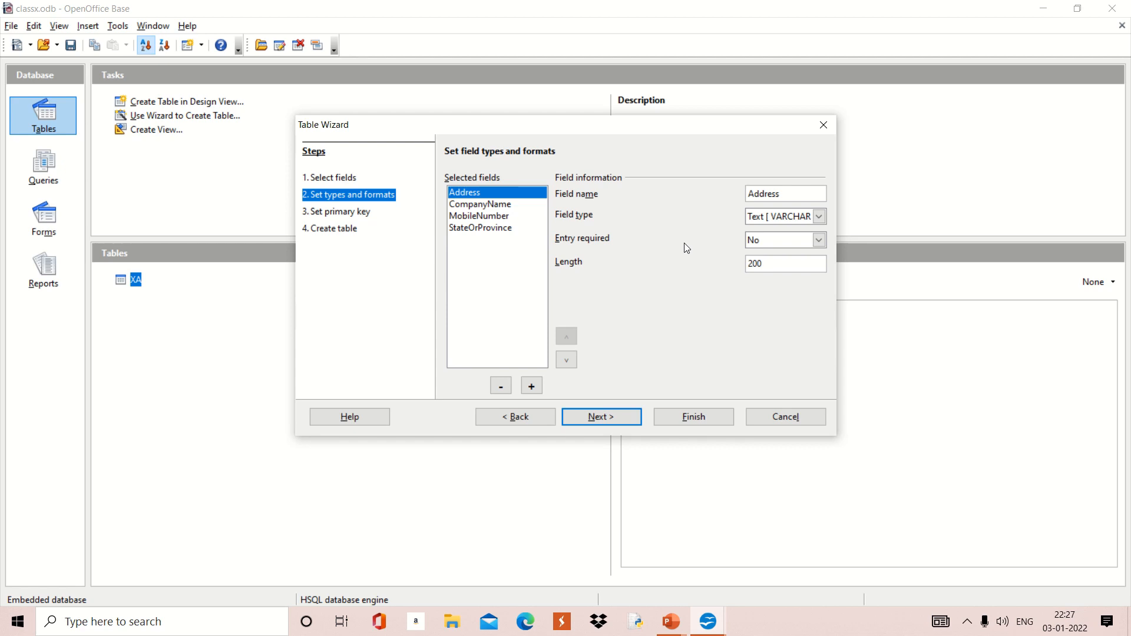
# Step: Make Address entry-required and create Customers with an automatically added ID primary key
pyautogui.click(819, 240)
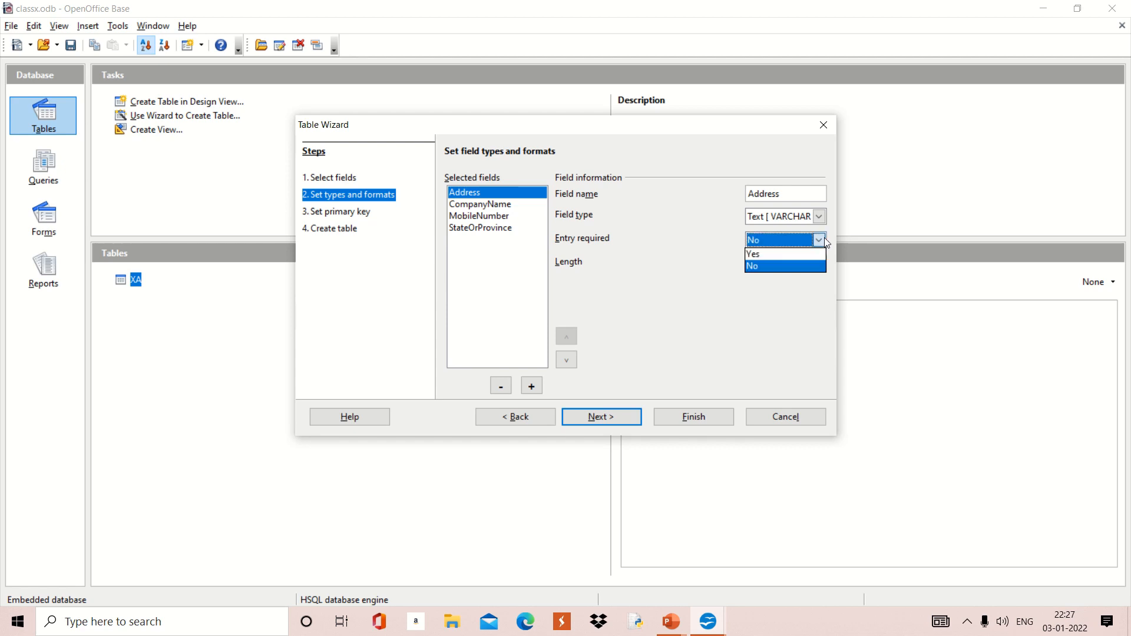
pyautogui.click(786, 254)
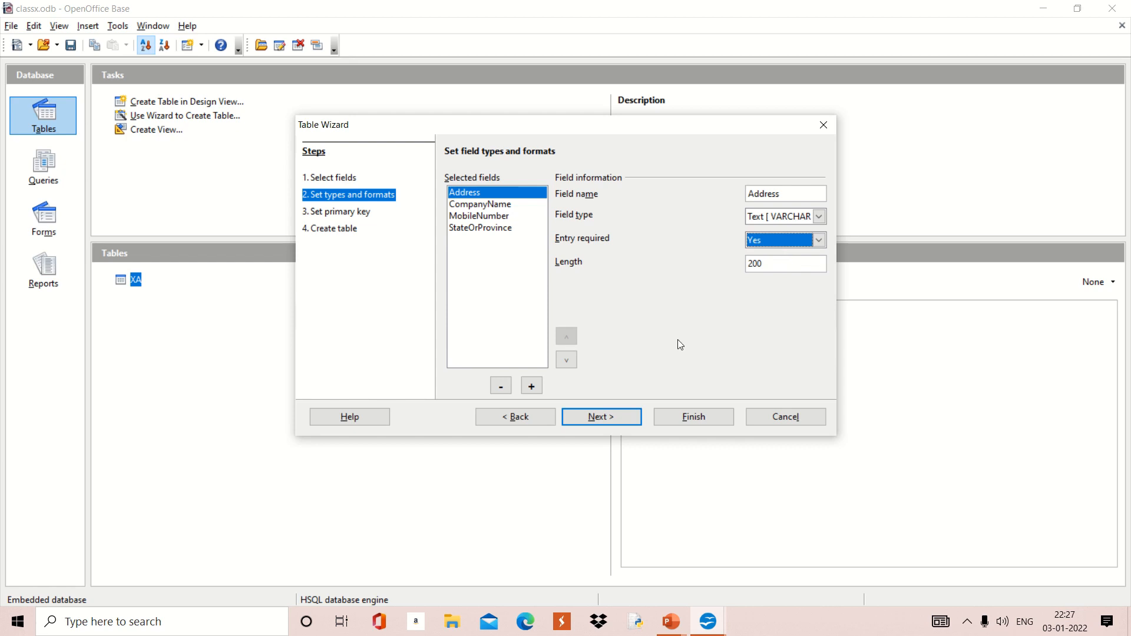
pyautogui.click(606, 424)
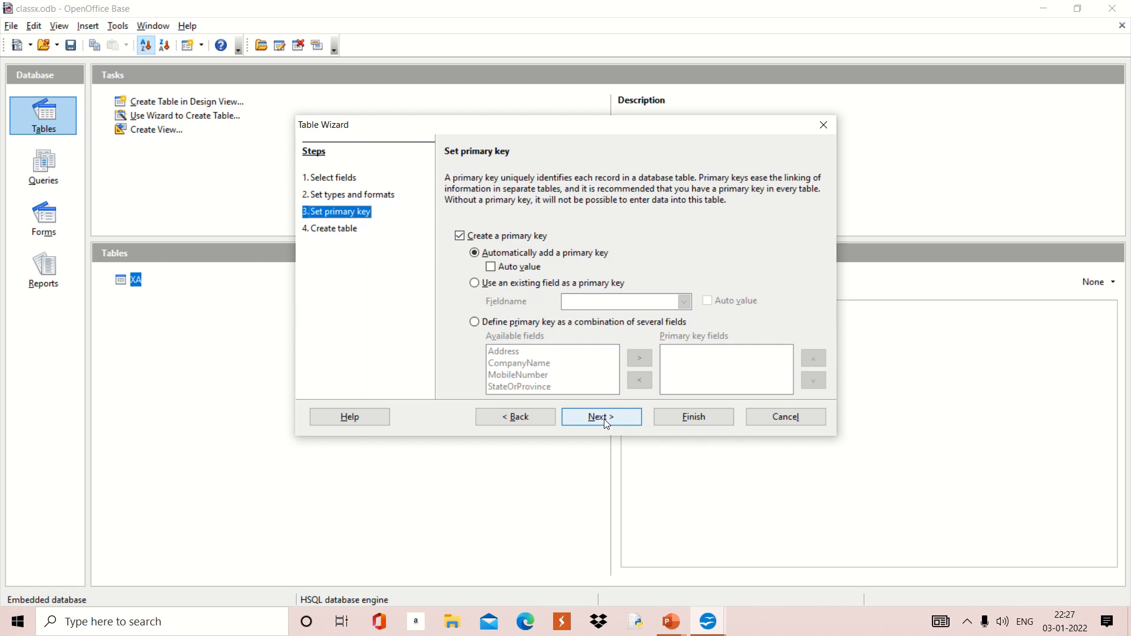
pyautogui.click(605, 420)
pyautogui.click(681, 415)
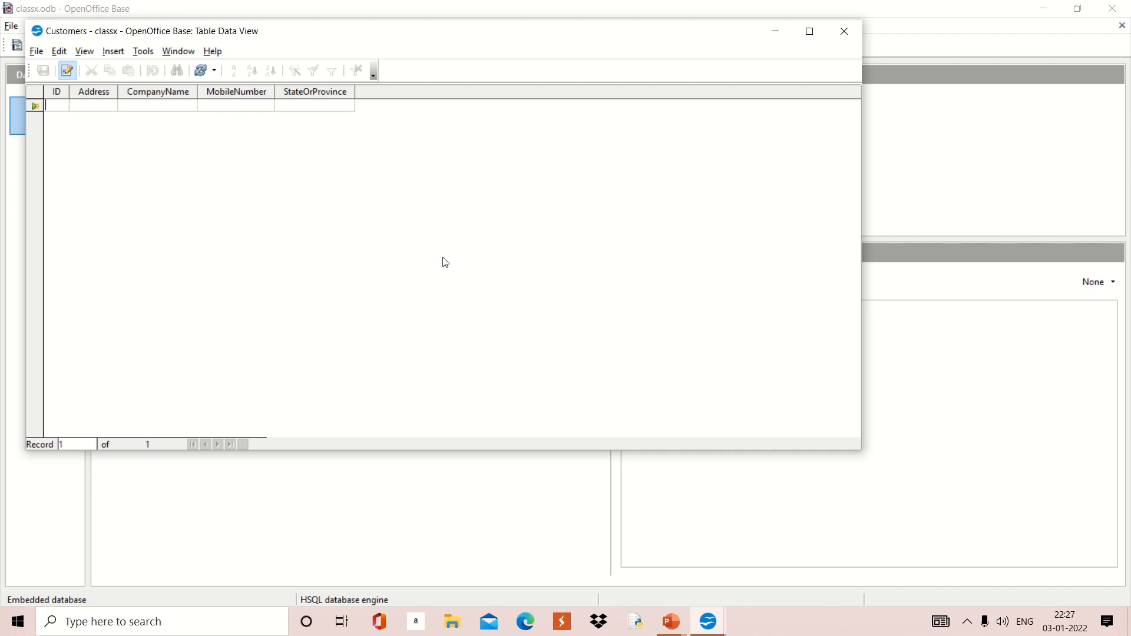
# Step: Minimize the Customers data view so the classx window shows Customers and XA
pyautogui.click(776, 32)
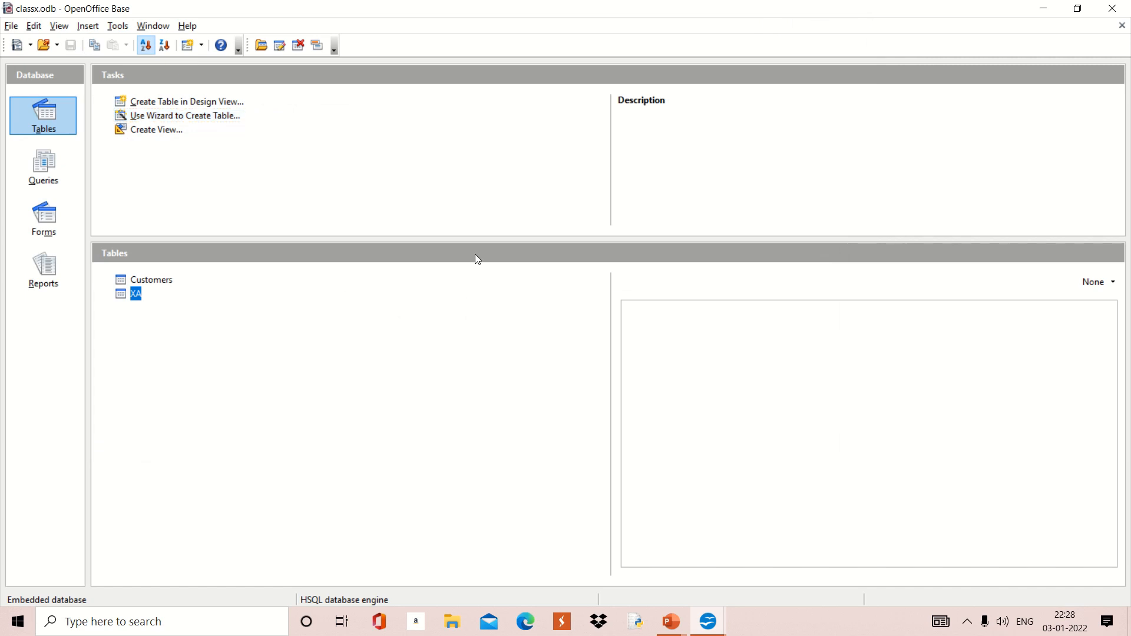
pyautogui.click(352, 345)
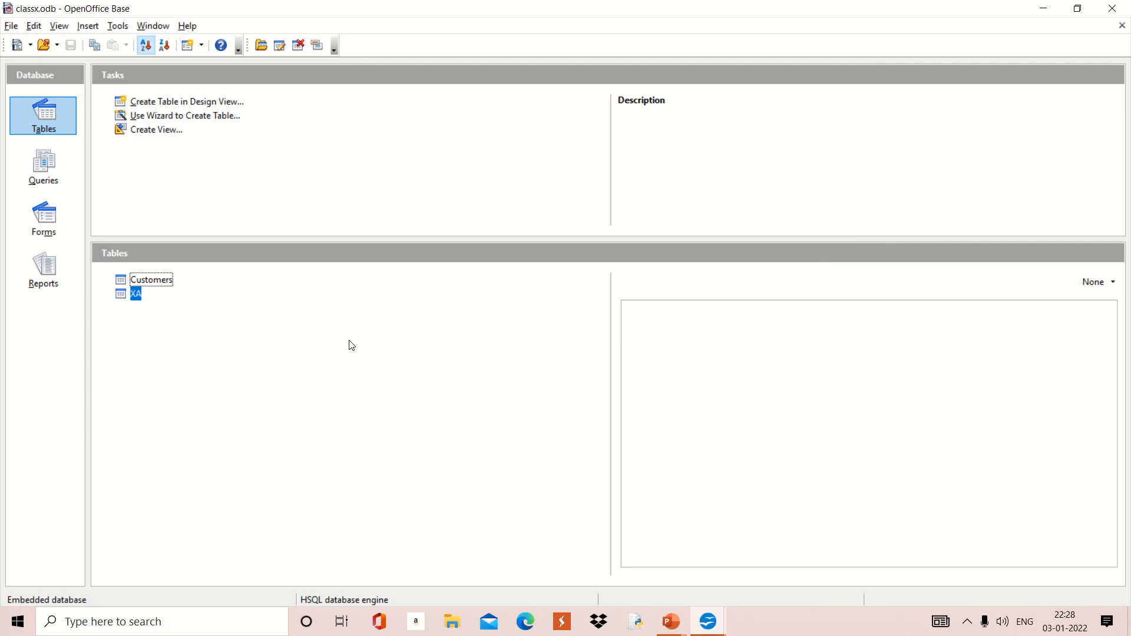